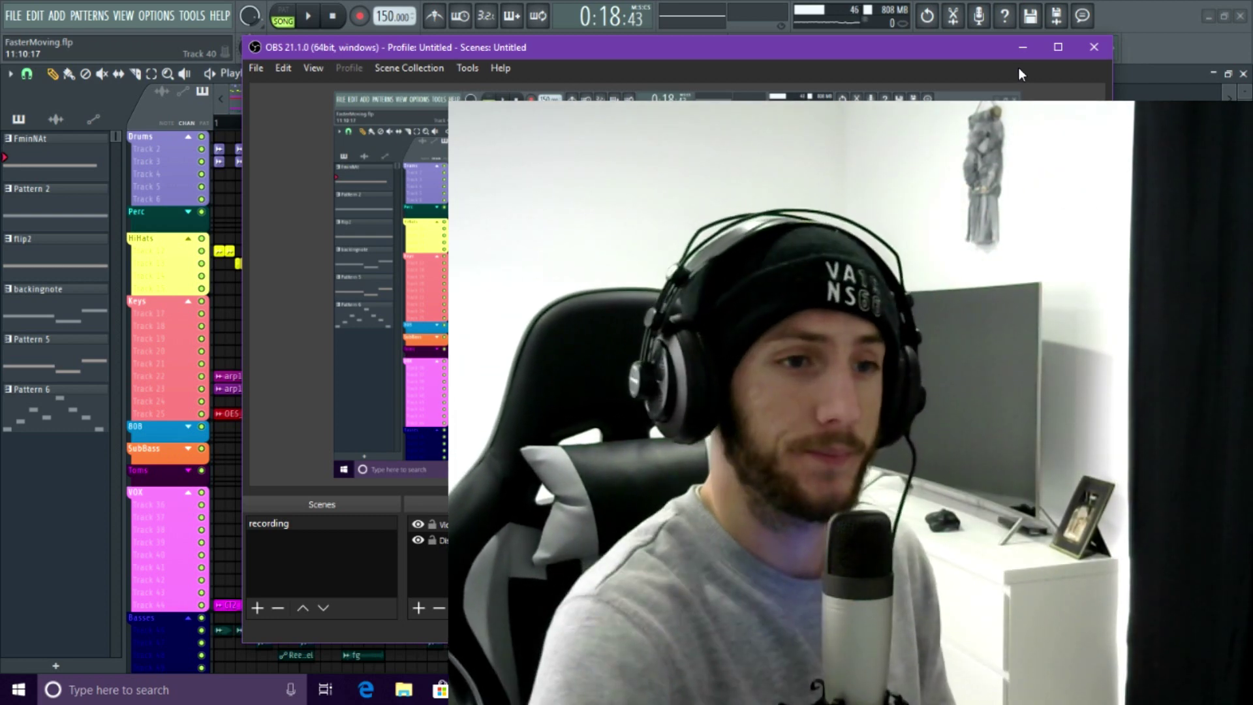
# - Minimize OBS and scroll the Playlist to look over the Drums through Basses tracks
pyautogui.click(1023, 47)
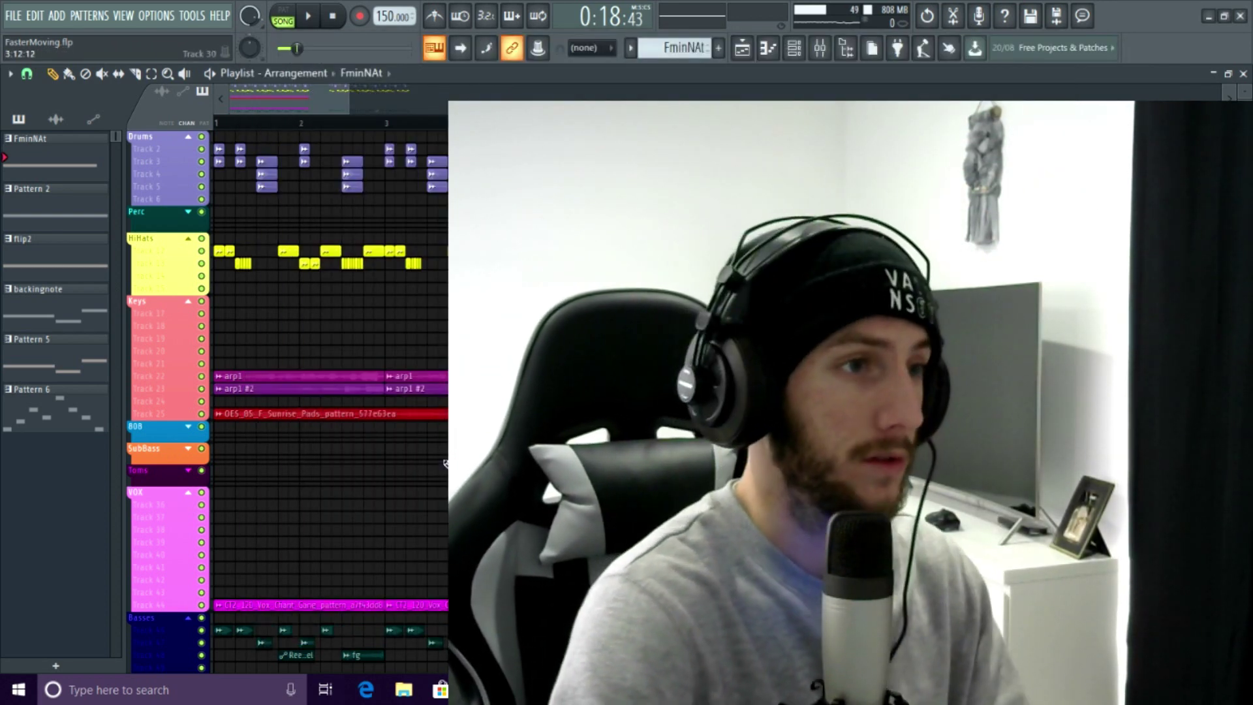
pyautogui.scroll(3, 261, 460)
pyautogui.scroll(3, 264, 457)
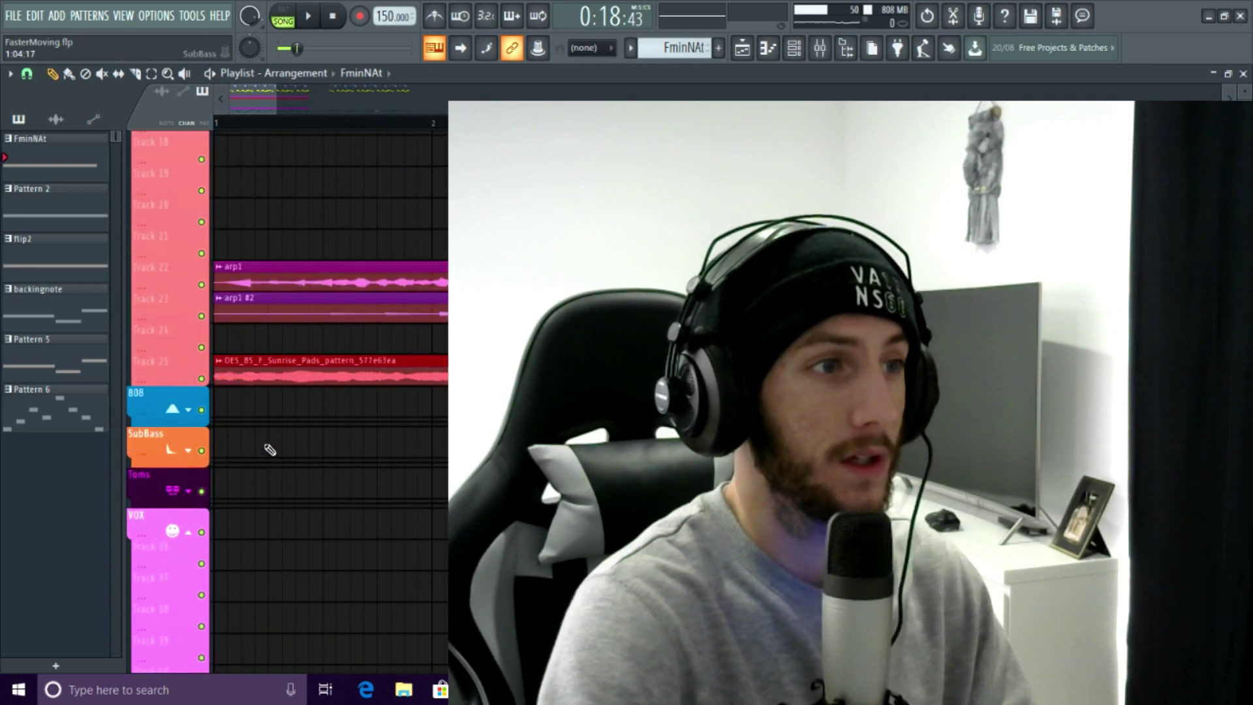
pyautogui.scroll(-1, 244, 398)
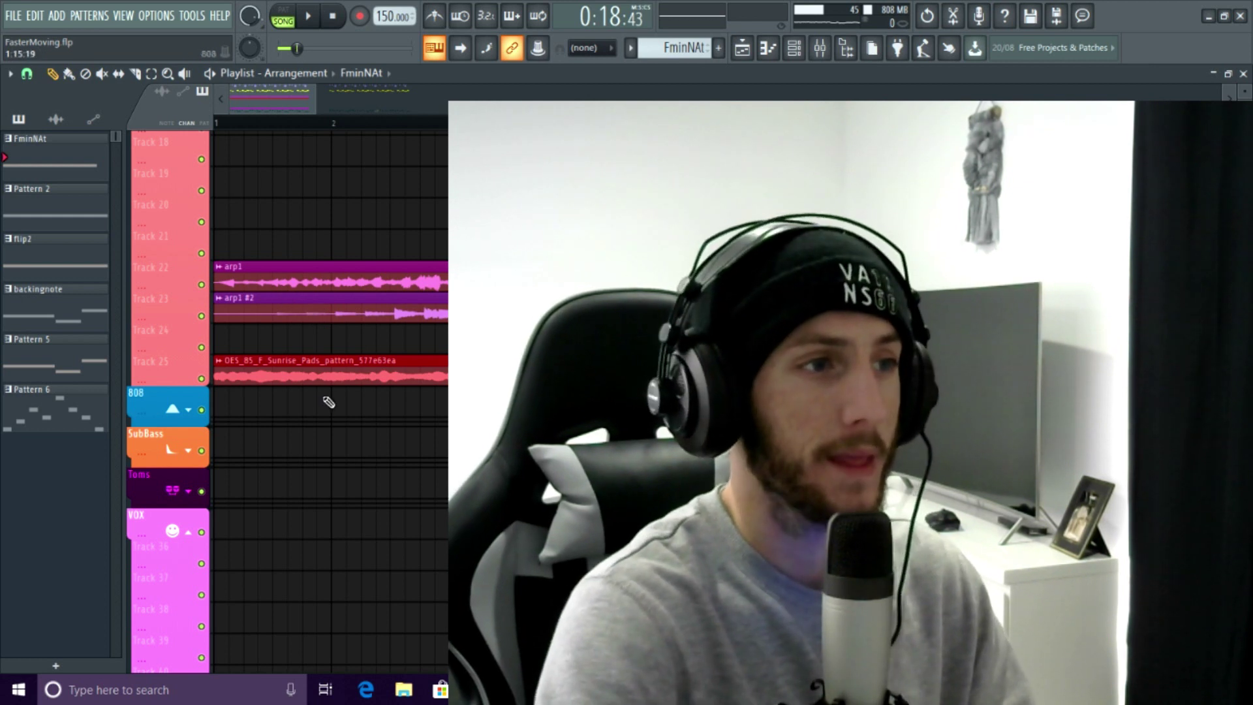
pyautogui.scroll(-2, 317, 396)
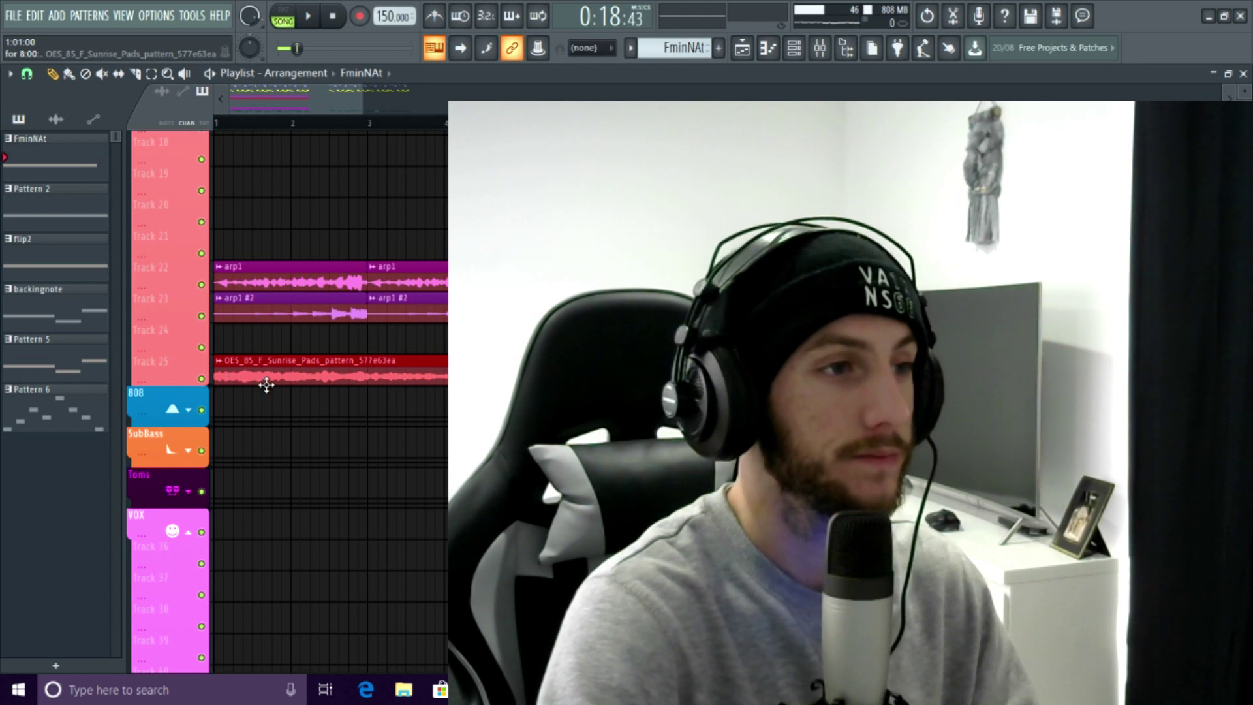
pyautogui.scroll(-5, 268, 388)
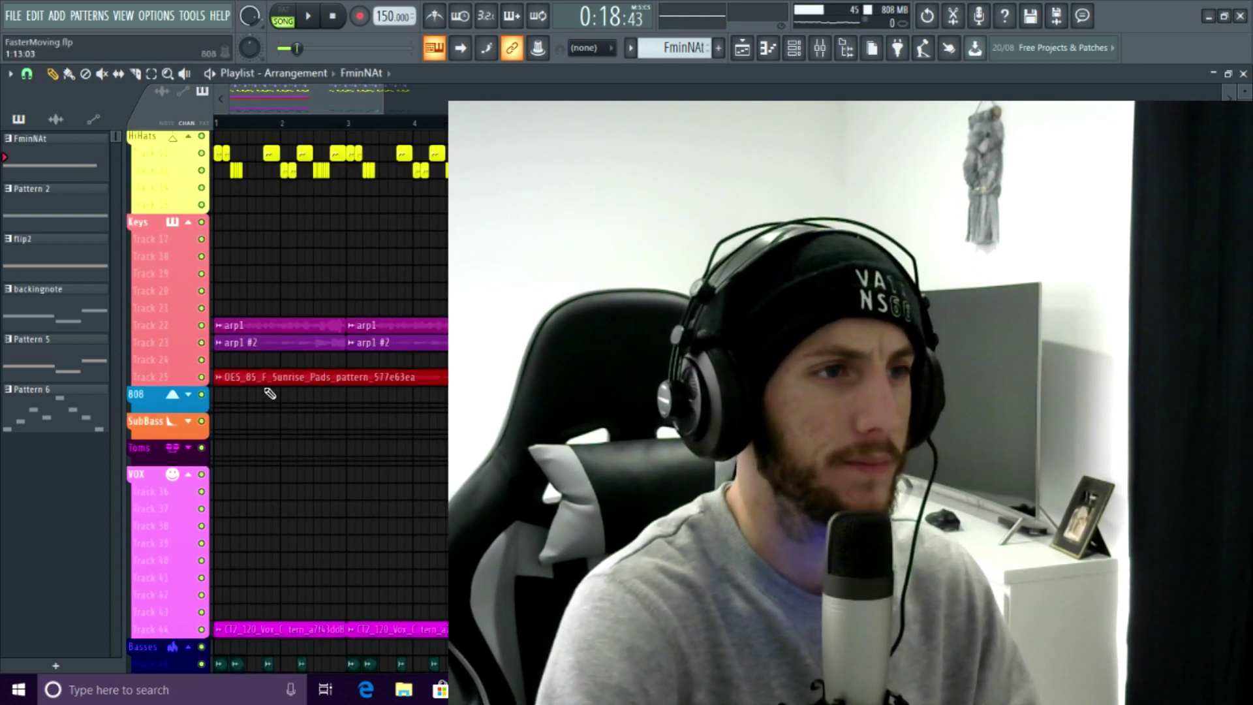
pyautogui.scroll(-8, 269, 393)
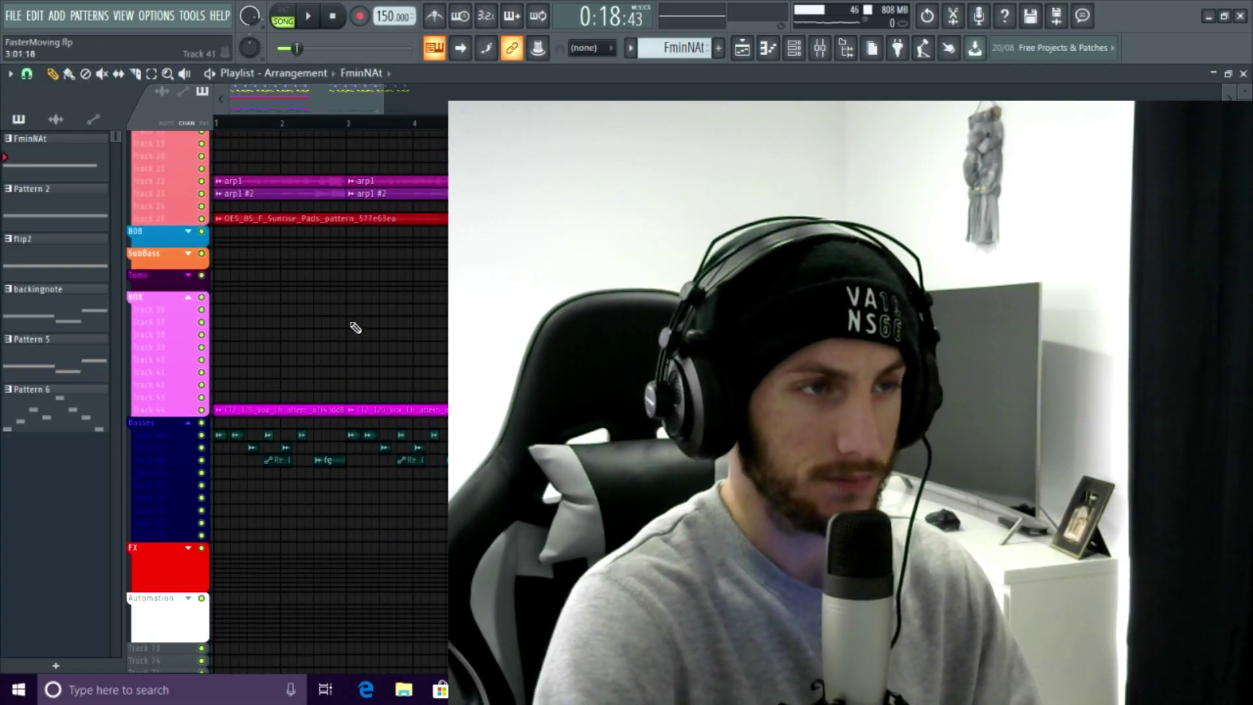
pyautogui.scroll(1, 353, 395)
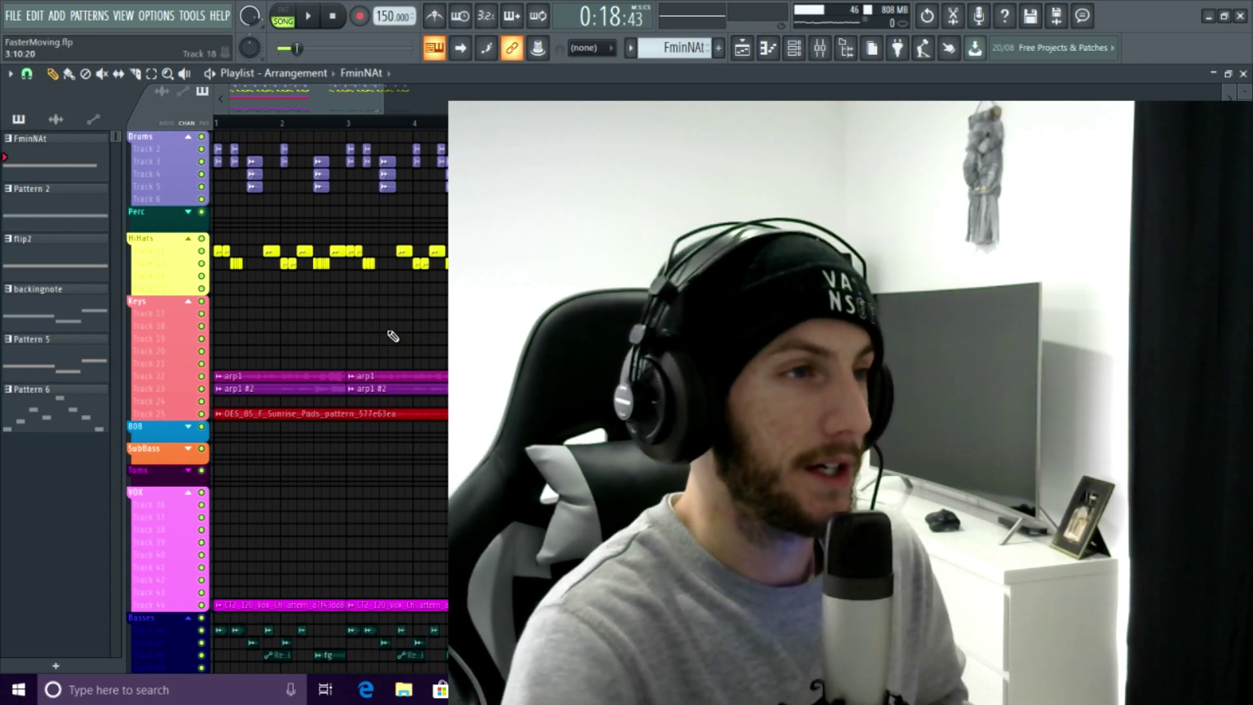
# - Play the arrangement from the start, stop it near bar 5, and bring OBS back up
pyautogui.click(215, 121)
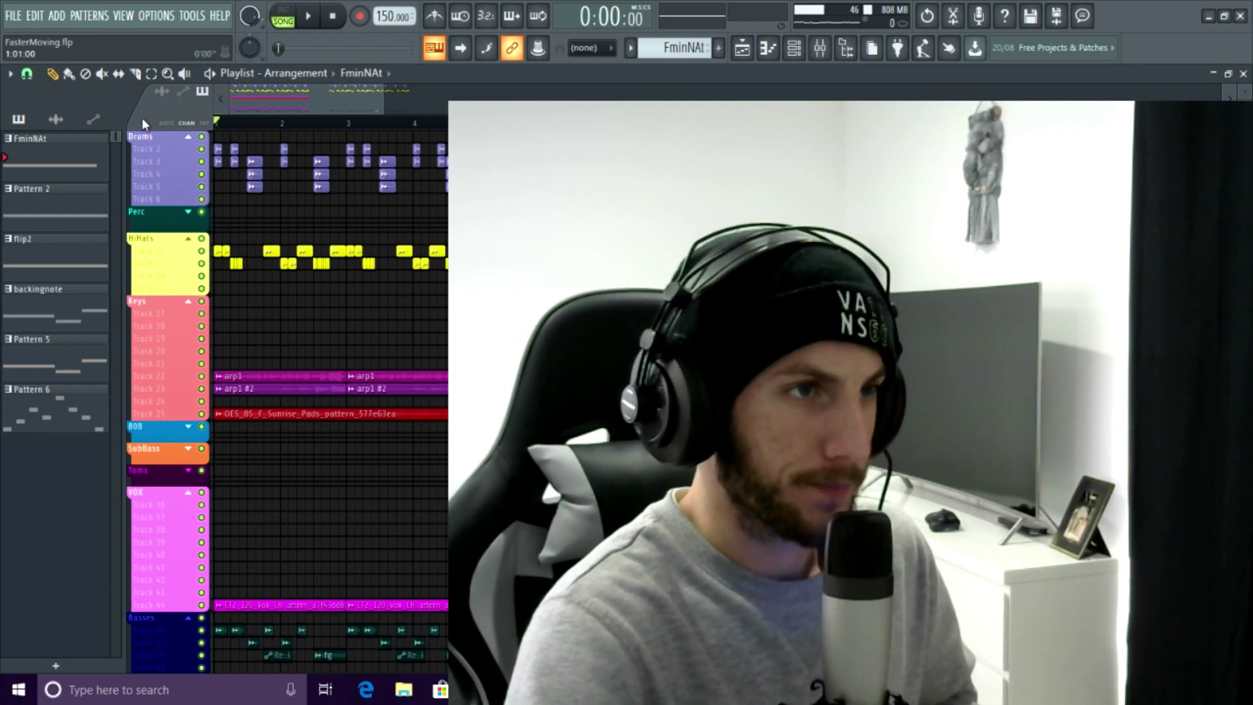
pyautogui.click(151, 73)
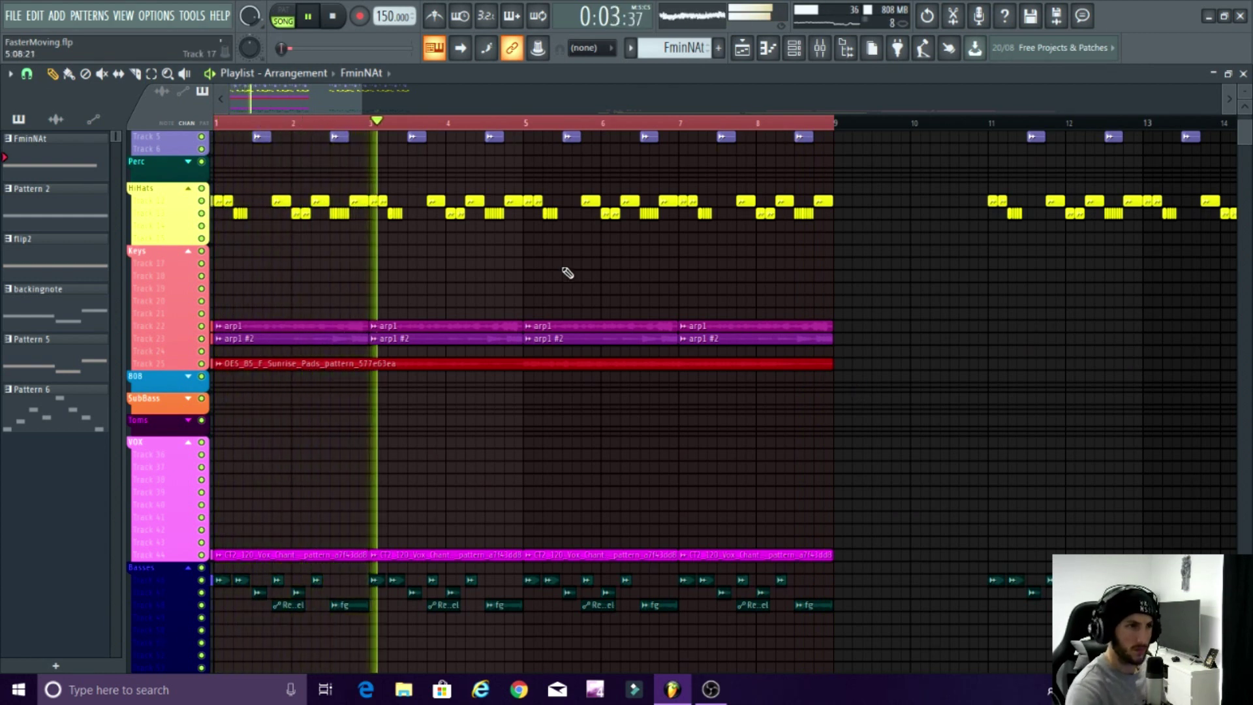
pyautogui.click(310, 18)
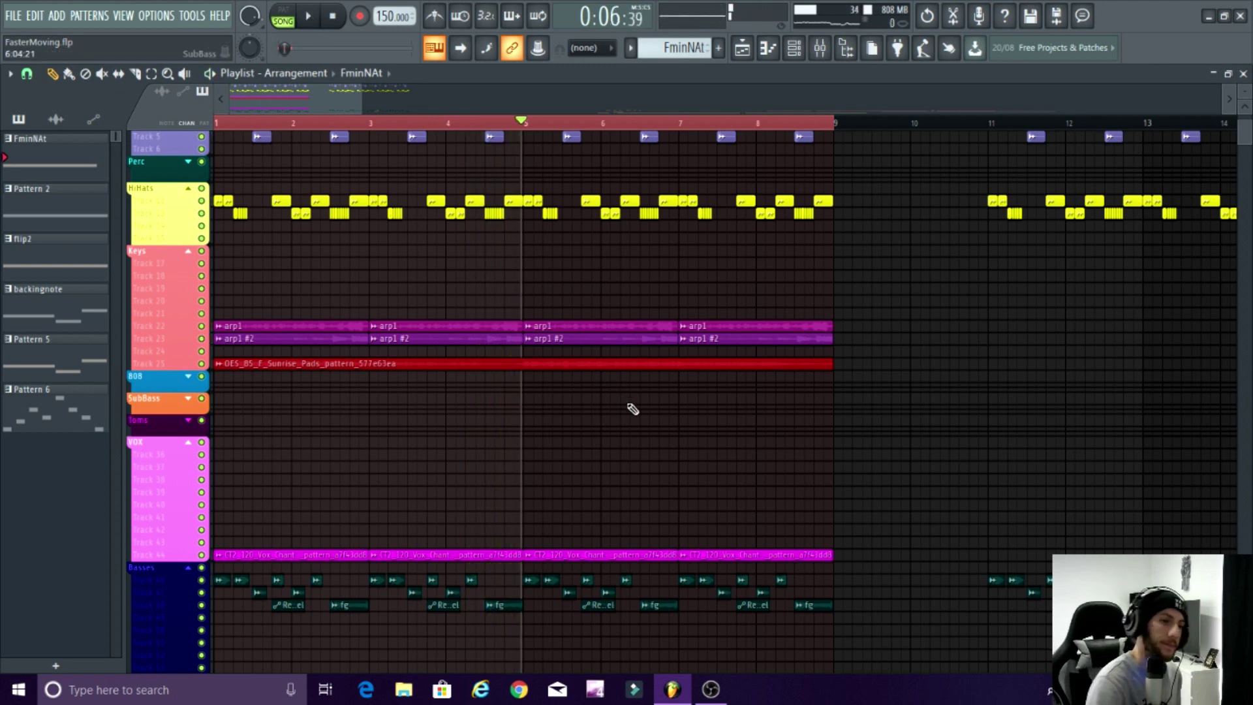
pyautogui.click(708, 687)
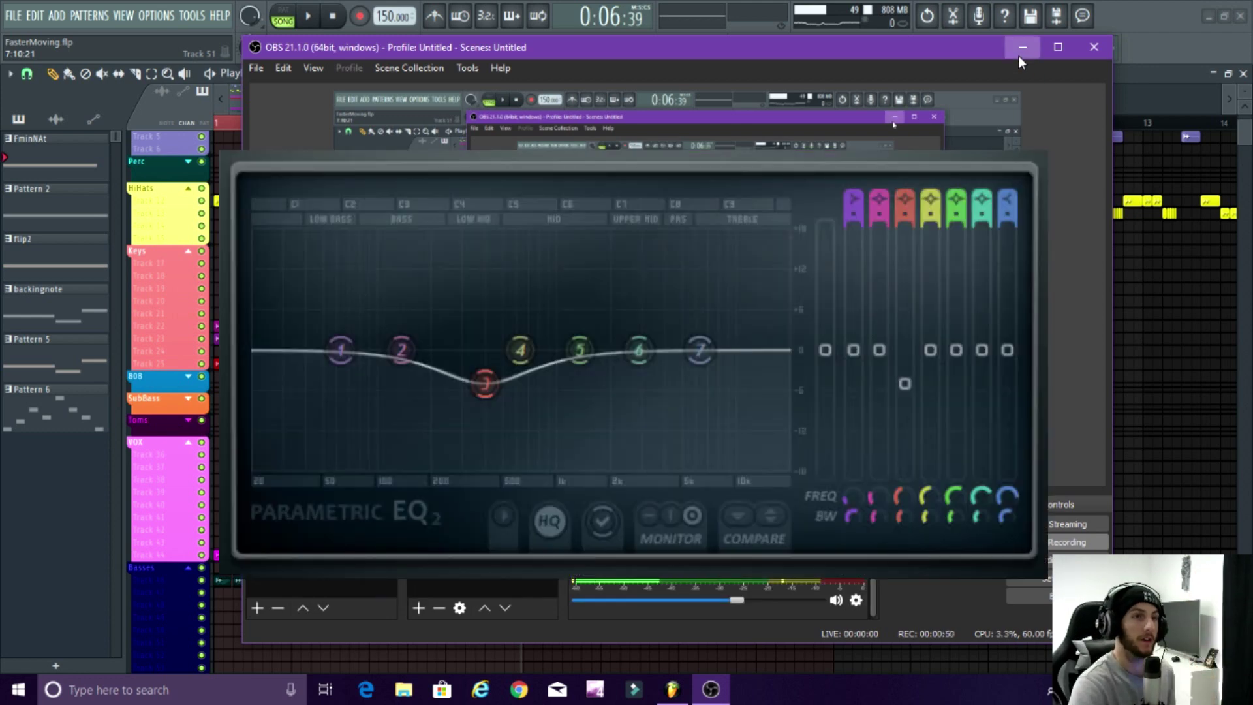
# - Minimize OBS and scroll the Playlist back over the vox and bass tracks
pyautogui.click(1020, 57)
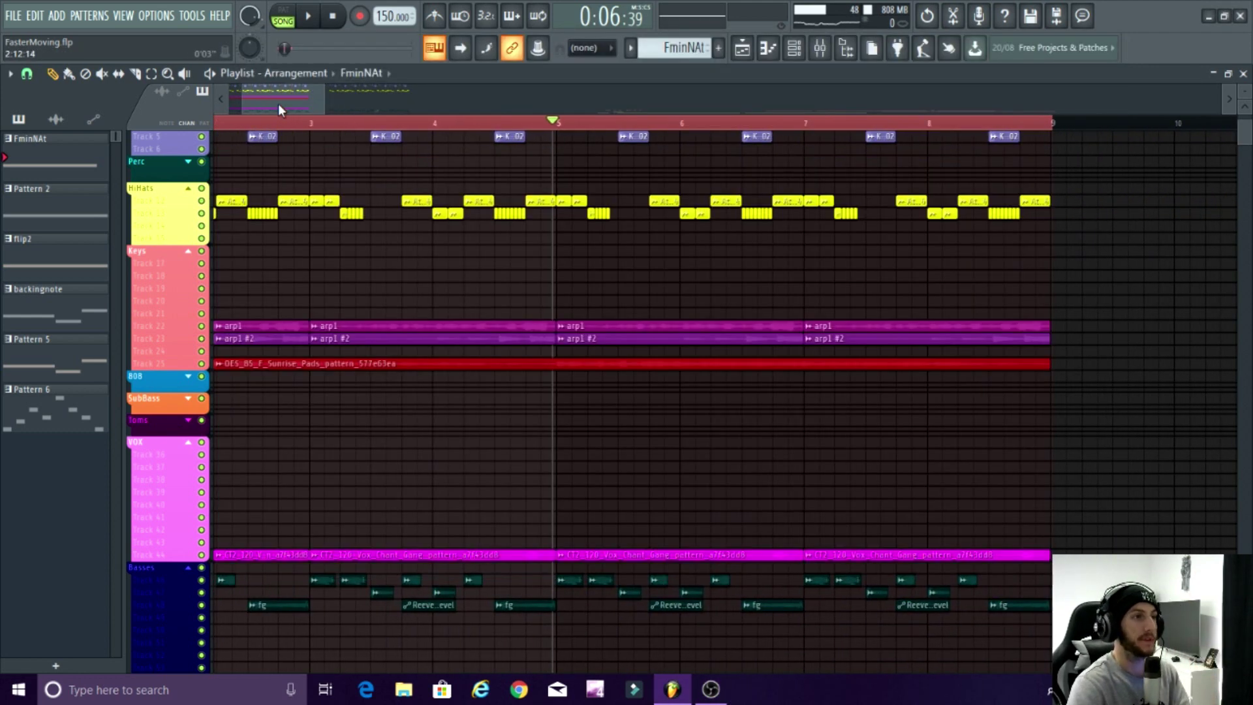
pyautogui.scroll(3, 288, 109)
pyautogui.scroll(3, 163, 268)
pyautogui.scroll(-2, 211, 278)
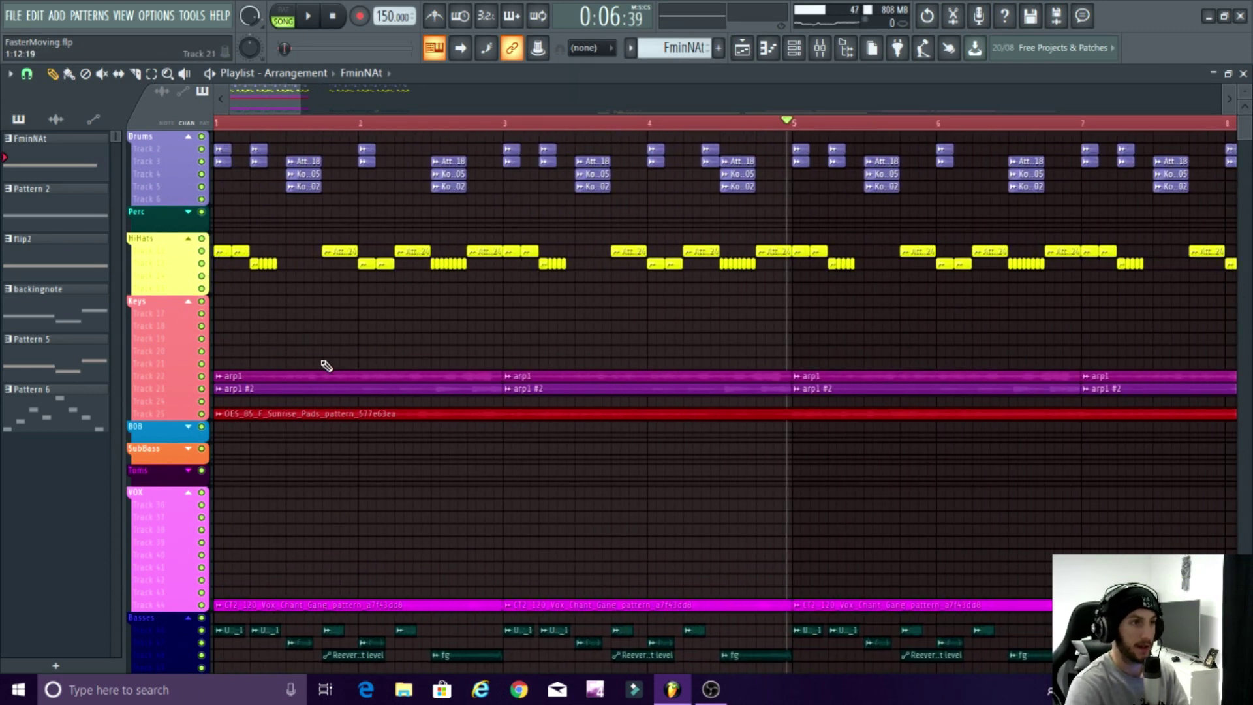
pyautogui.scroll(-6, 326, 330)
pyautogui.scroll(-2, 330, 339)
pyautogui.scroll(4, 283, 414)
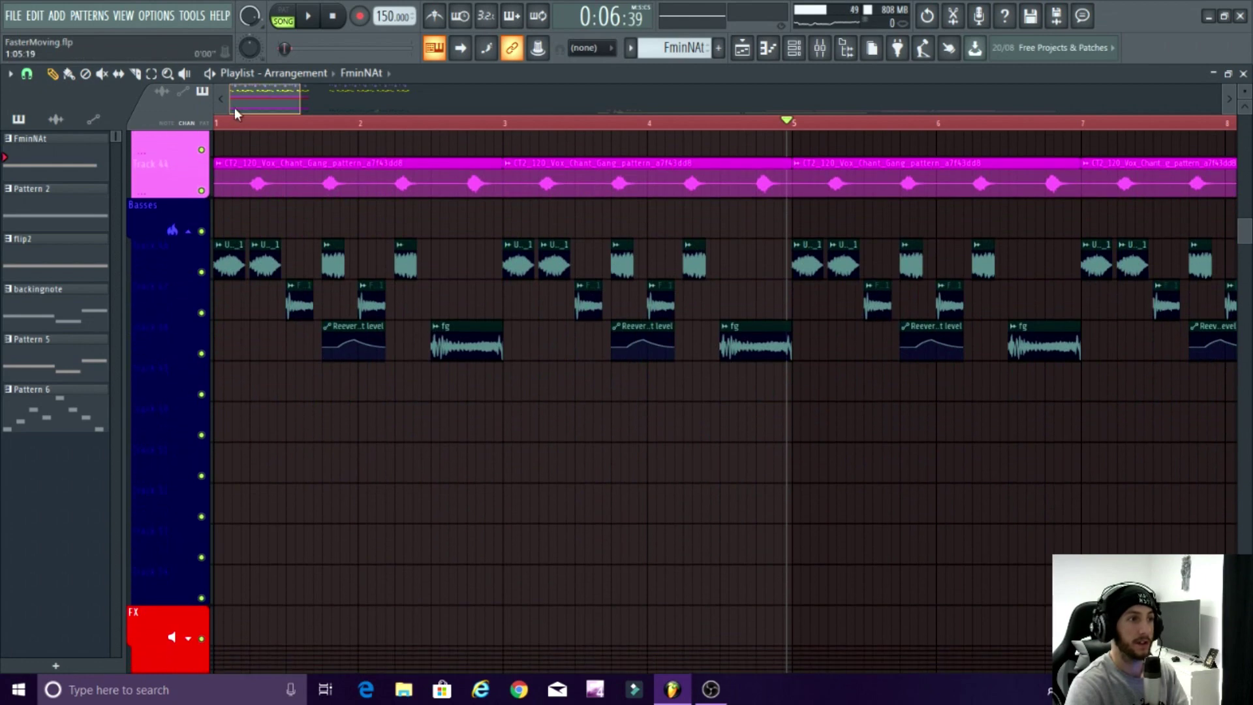
pyautogui.scroll(2, 216, 115)
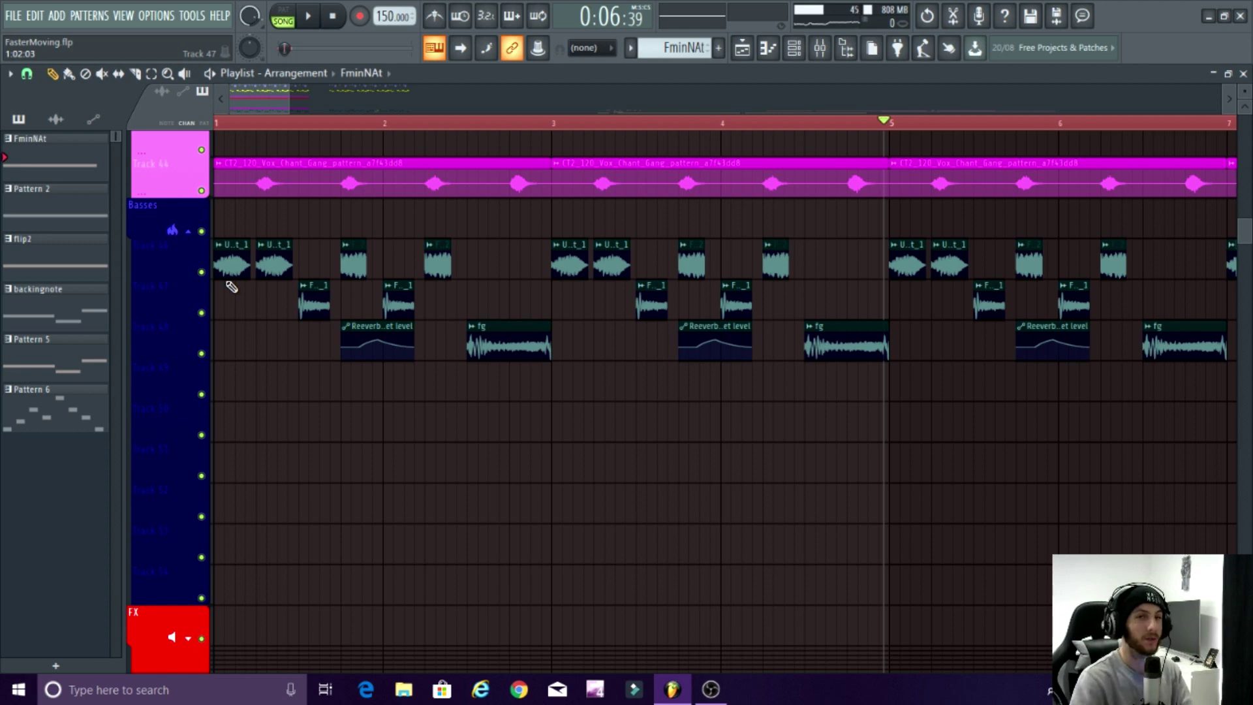
pyautogui.scroll(-4, 260, 425)
pyautogui.scroll(-3, 274, 457)
pyautogui.scroll(-2, 358, 400)
pyautogui.scroll(4, 235, 356)
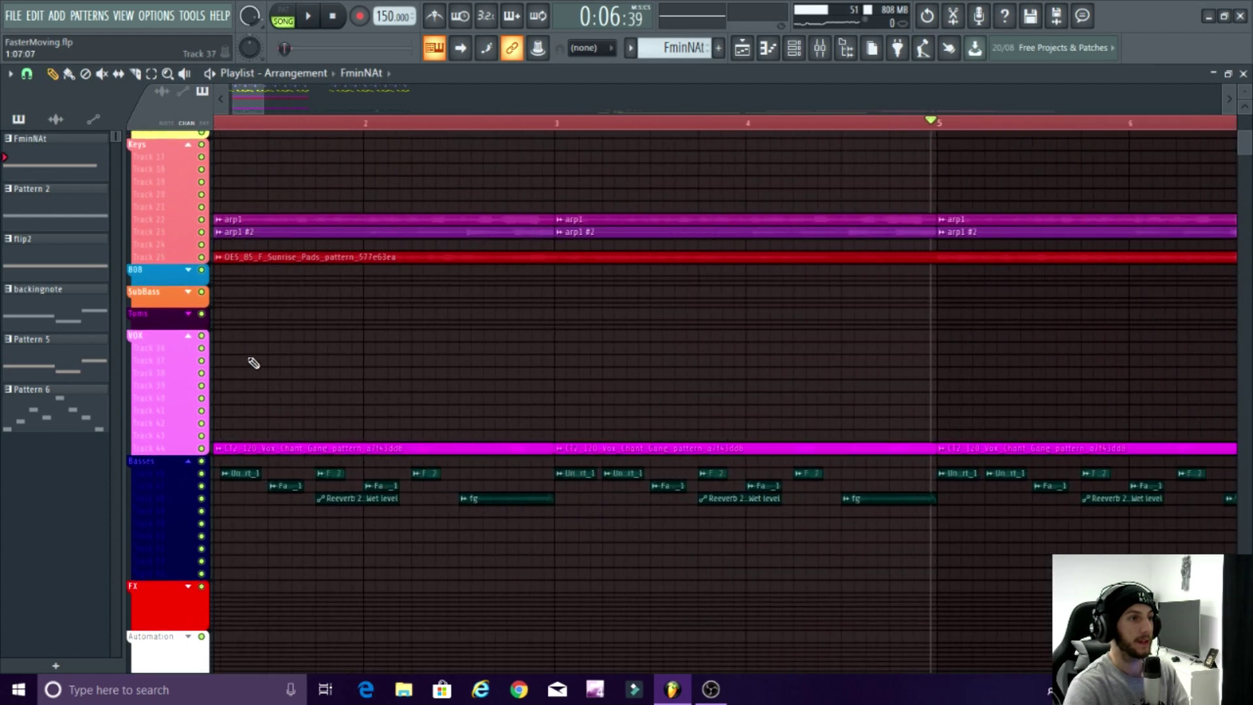
pyautogui.scroll(-2, 255, 364)
pyautogui.scroll(-3, 278, 340)
pyautogui.scroll(-2, 248, 294)
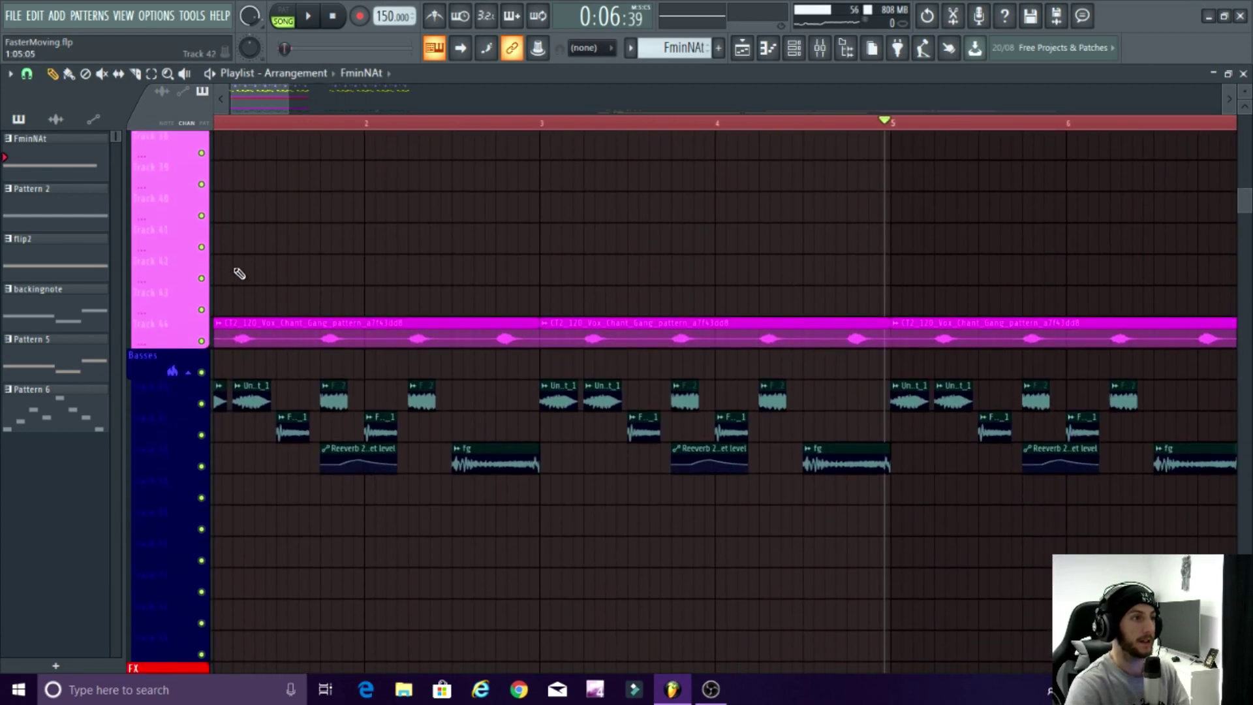
# - With the Select tool, mark bars 1 to 9 on the Playlist ruler as the time range
pyautogui.click(150, 73)
pyautogui.scroll(3, 562, 176)
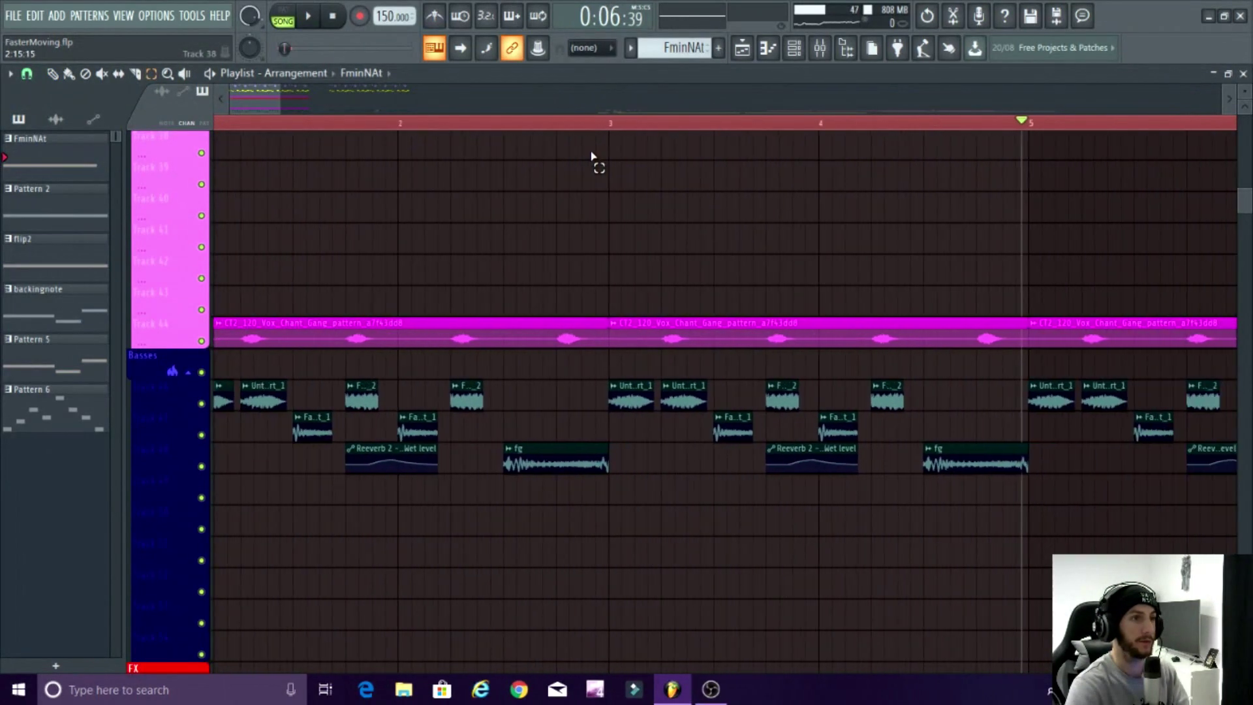
pyautogui.moveTo(608, 129); pyautogui.dragTo(318, 187)
pyautogui.scroll(-3, 307, 187)
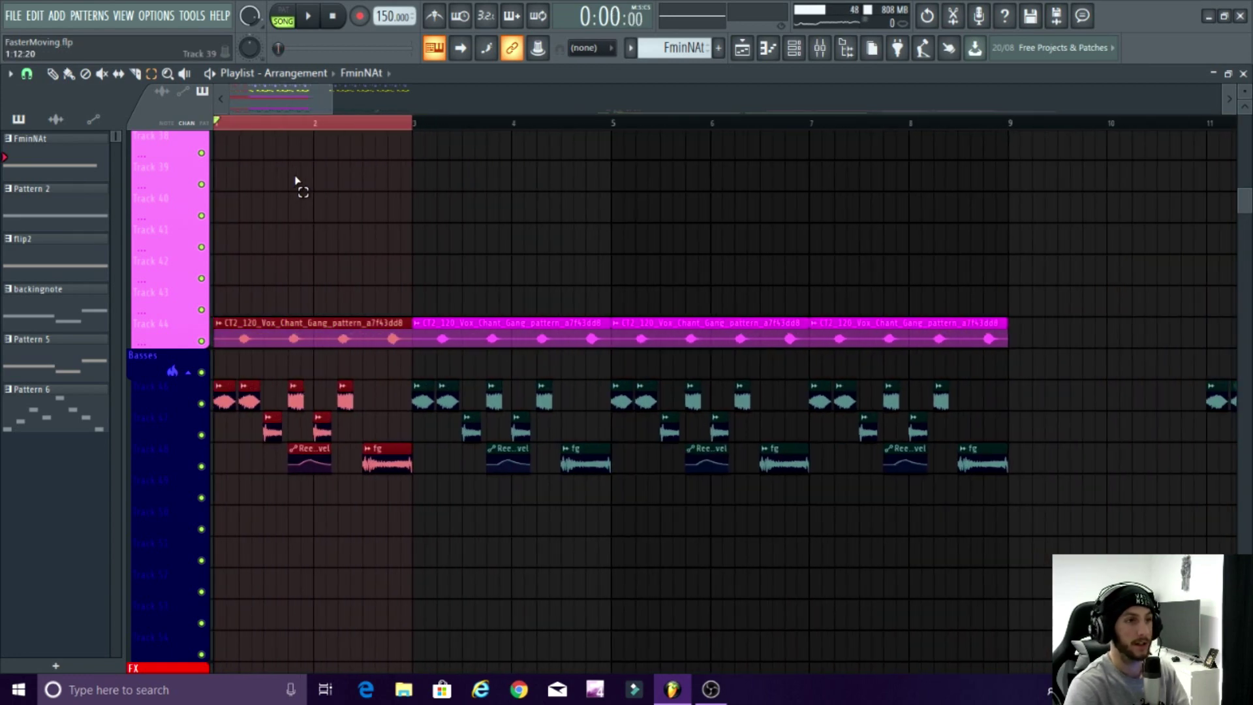
pyautogui.moveTo(1008, 127); pyautogui.dragTo(154, 195)
pyautogui.scroll(-3, 346, 183)
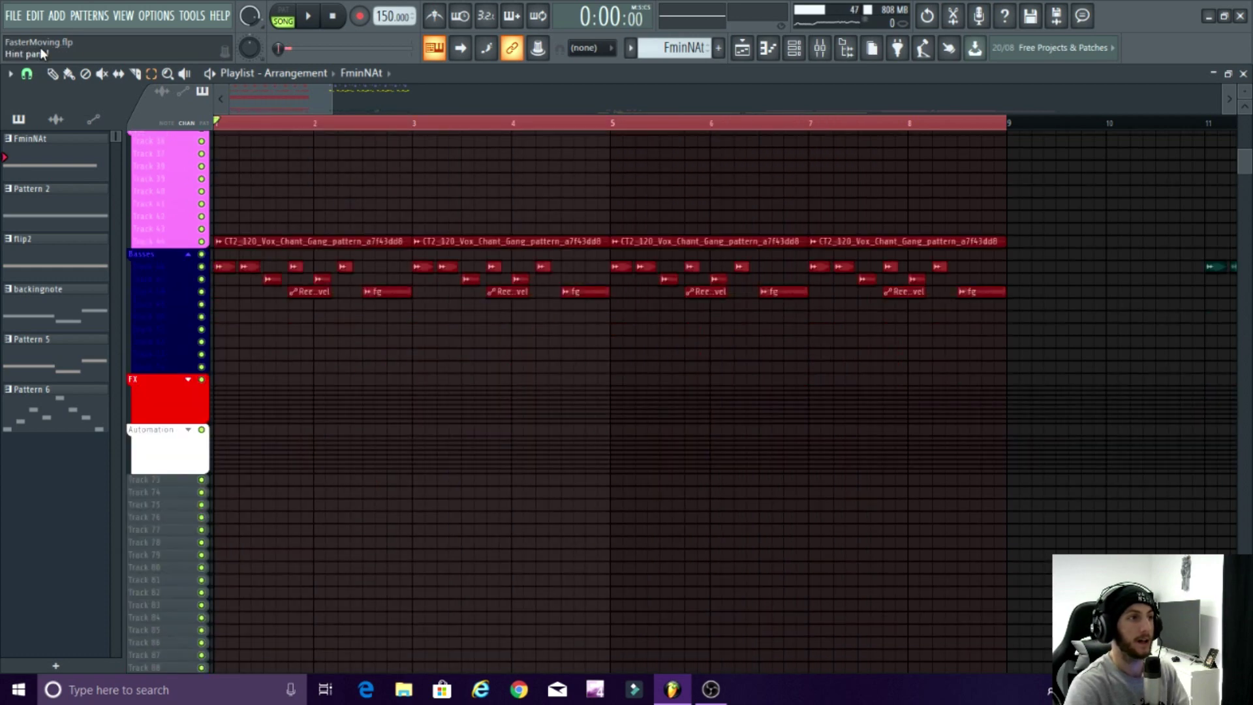
# - Open the Mixer and scroll across to the Basses inserts
pyautogui.click(820, 48)
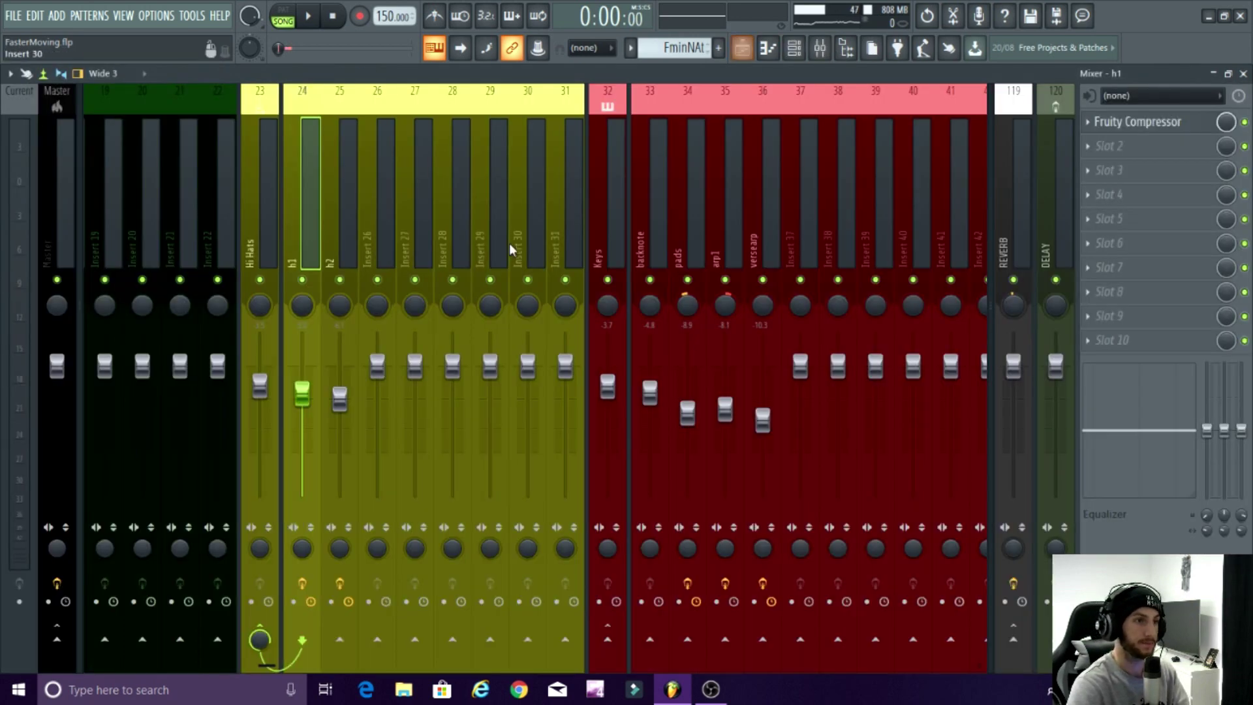
pyautogui.moveTo(270, 665); pyautogui.dragTo(310, 666)
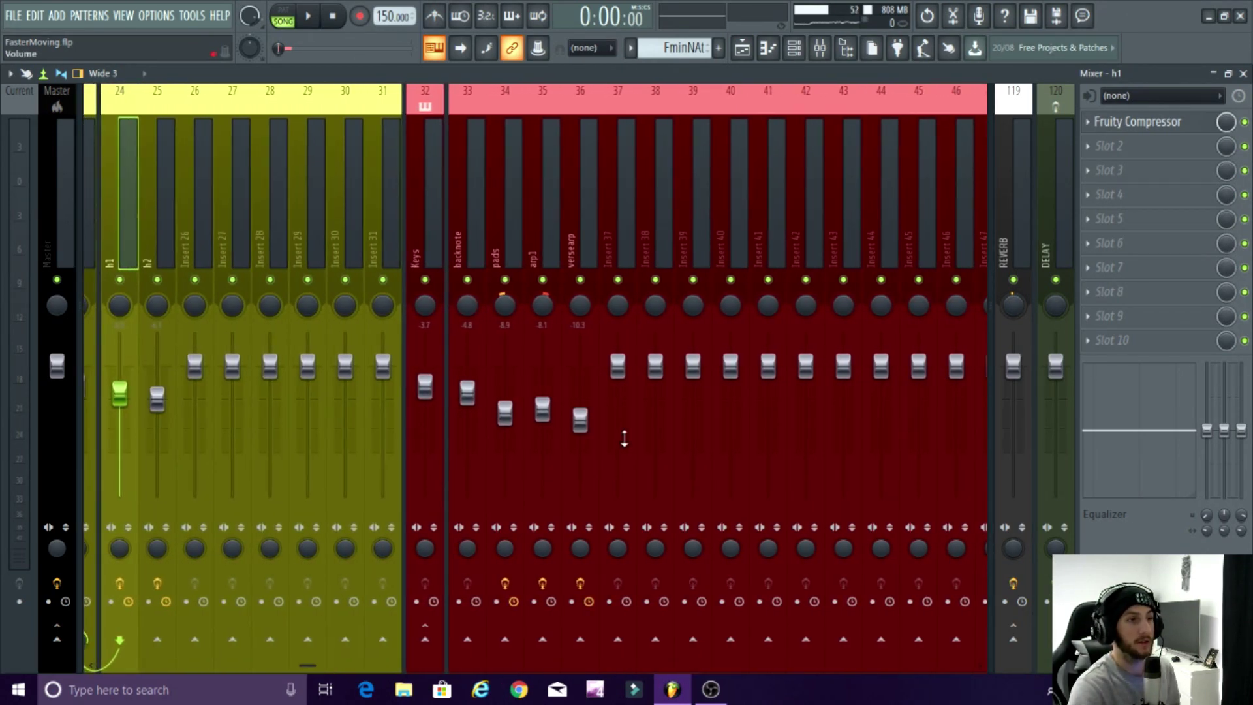
pyautogui.moveTo(314, 667); pyautogui.dragTo(270, 661)
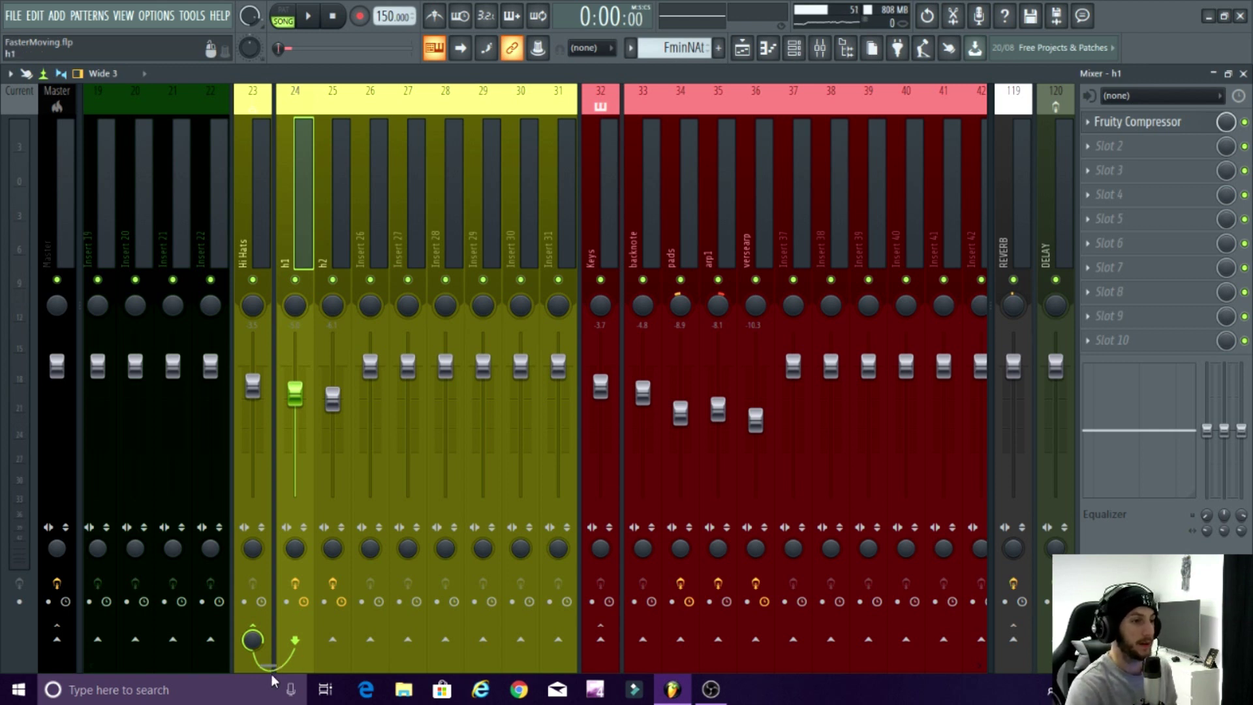
pyautogui.moveTo(272, 654); pyautogui.dragTo(618, 673)
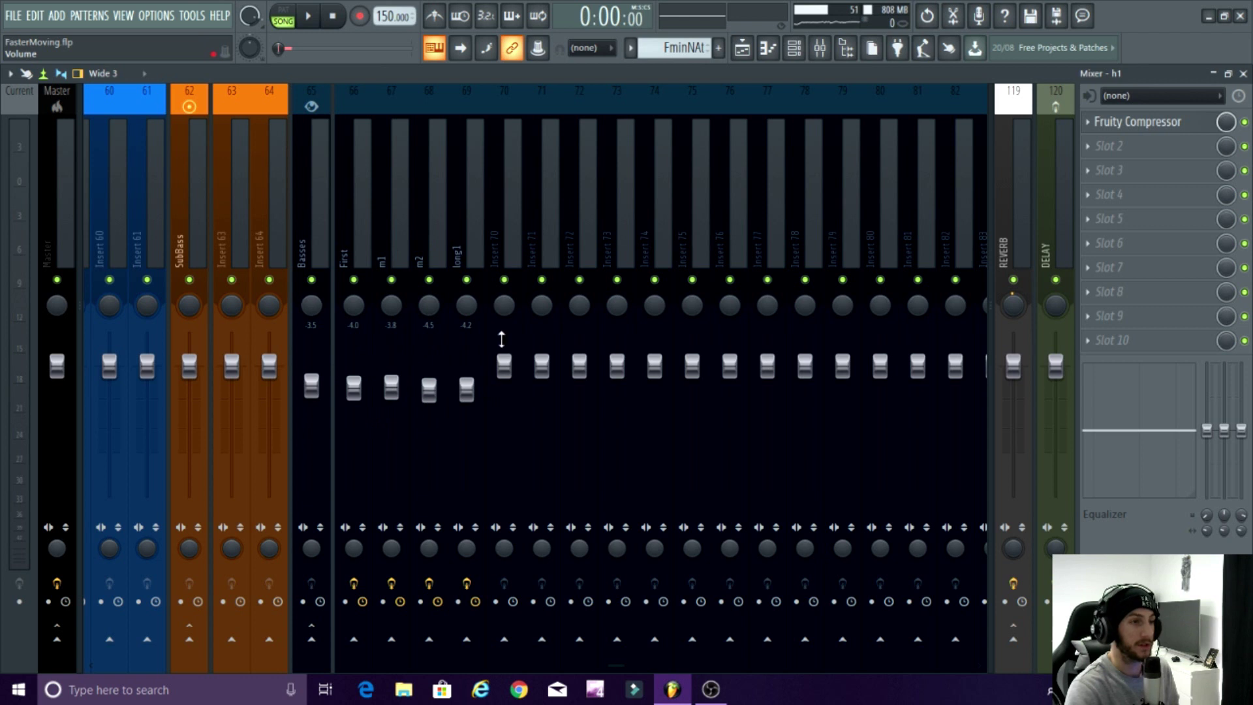
# - Check the First, m1, m2 and long1 bass channels, ending on First
pyautogui.click(355, 239)
pyautogui.click(394, 214)
pyautogui.click(431, 213)
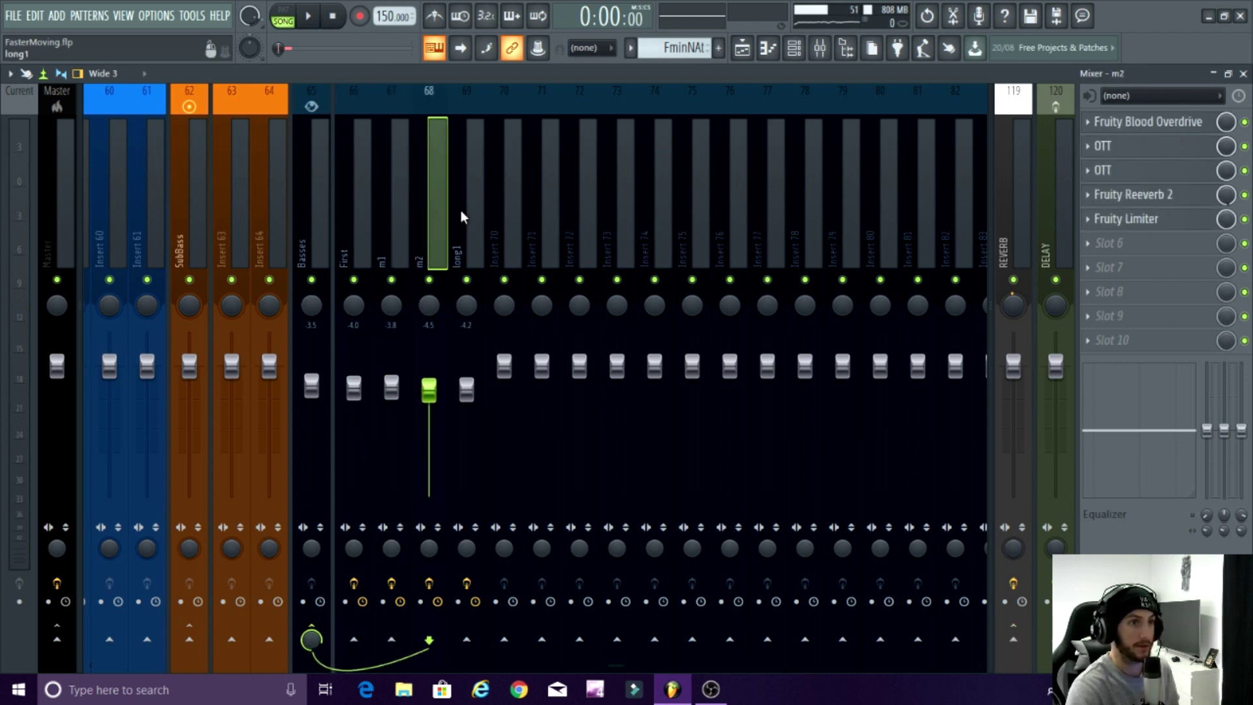
pyautogui.click(464, 211)
pyautogui.click(363, 218)
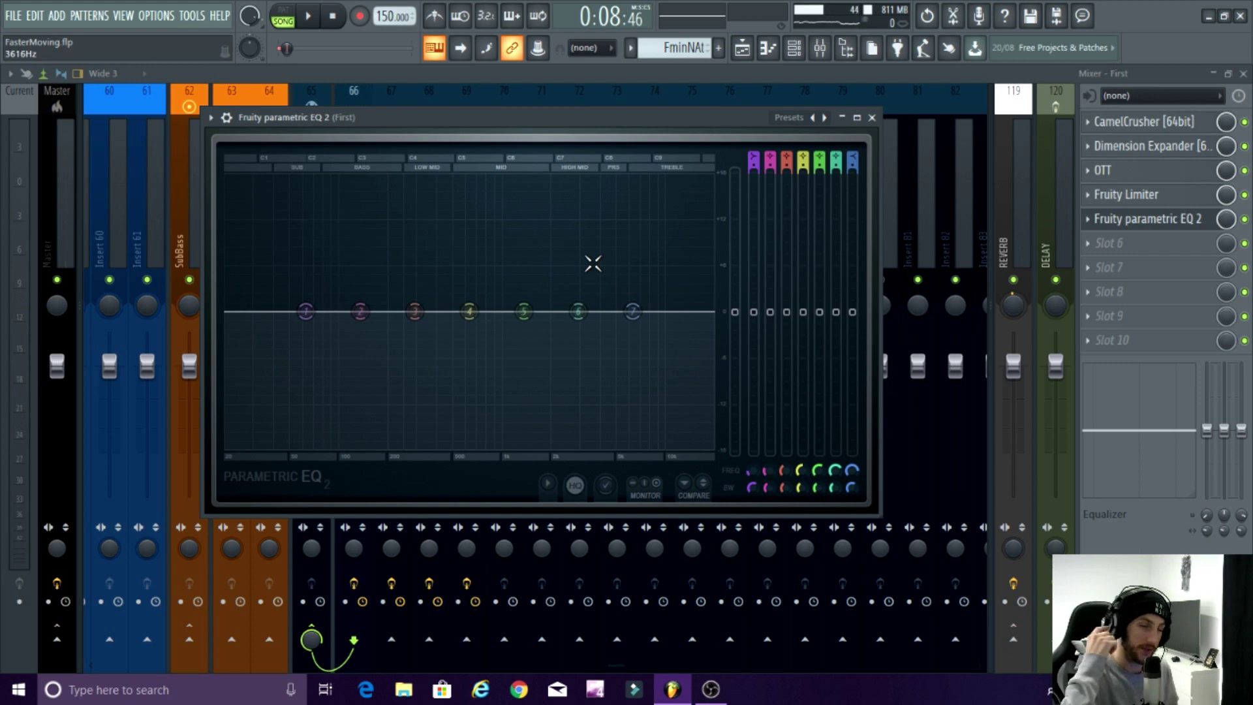
# - Collapse First's Fruity parametric EQ 2 window, then maximize it to fill the workspace
pyautogui.click(842, 118)
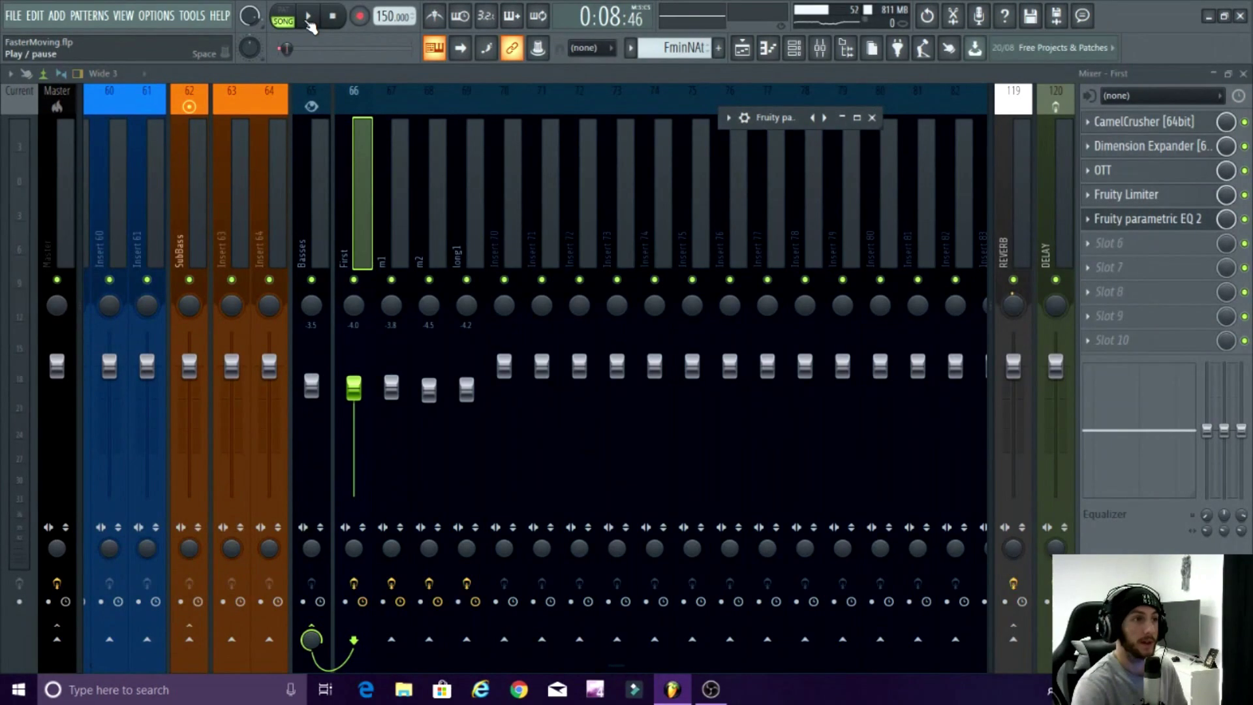
pyautogui.click(857, 118)
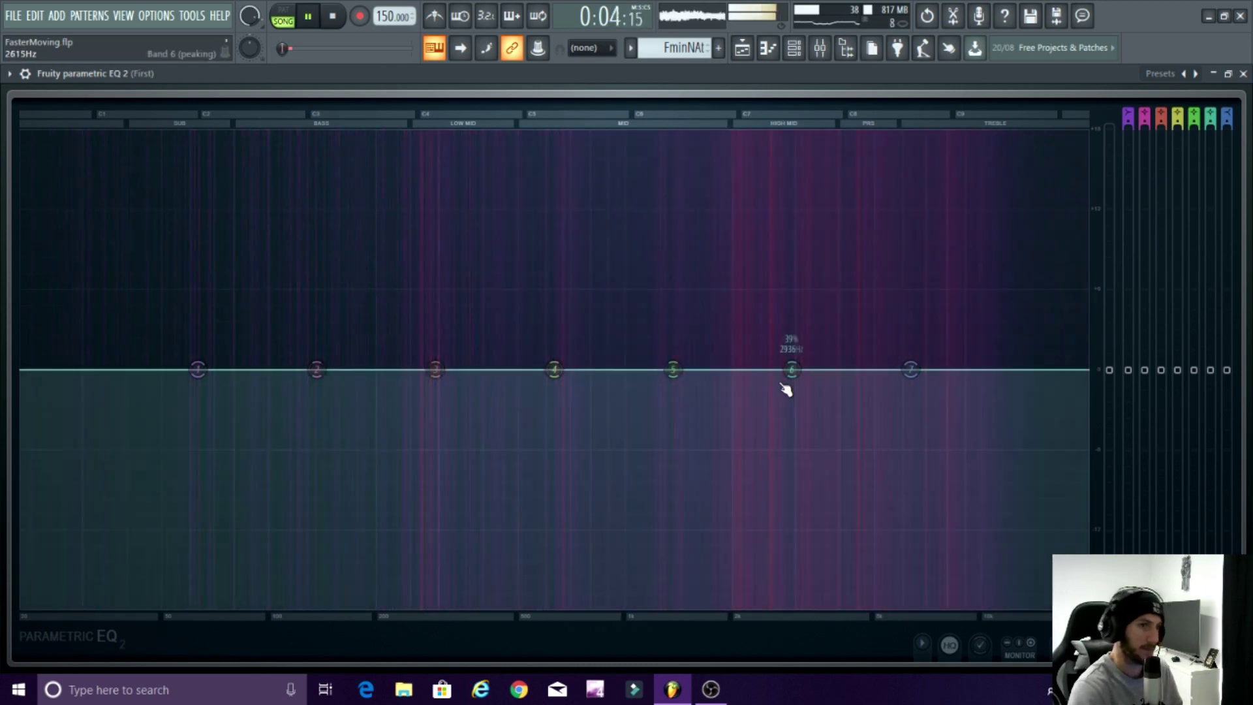
# - Shape First's EQ: shallow band 6 dip, 117 Hz low cut, band 4 reshaped near 480 Hz
pyautogui.moveTo(787, 384)
pyautogui.mouseDown()
pyautogui.moveTo(802, 389)
pyautogui.moveTo(768, 396)
pyautogui.moveTo(793, 401)
pyautogui.mouseUp()
pyautogui.click(1228, 73)
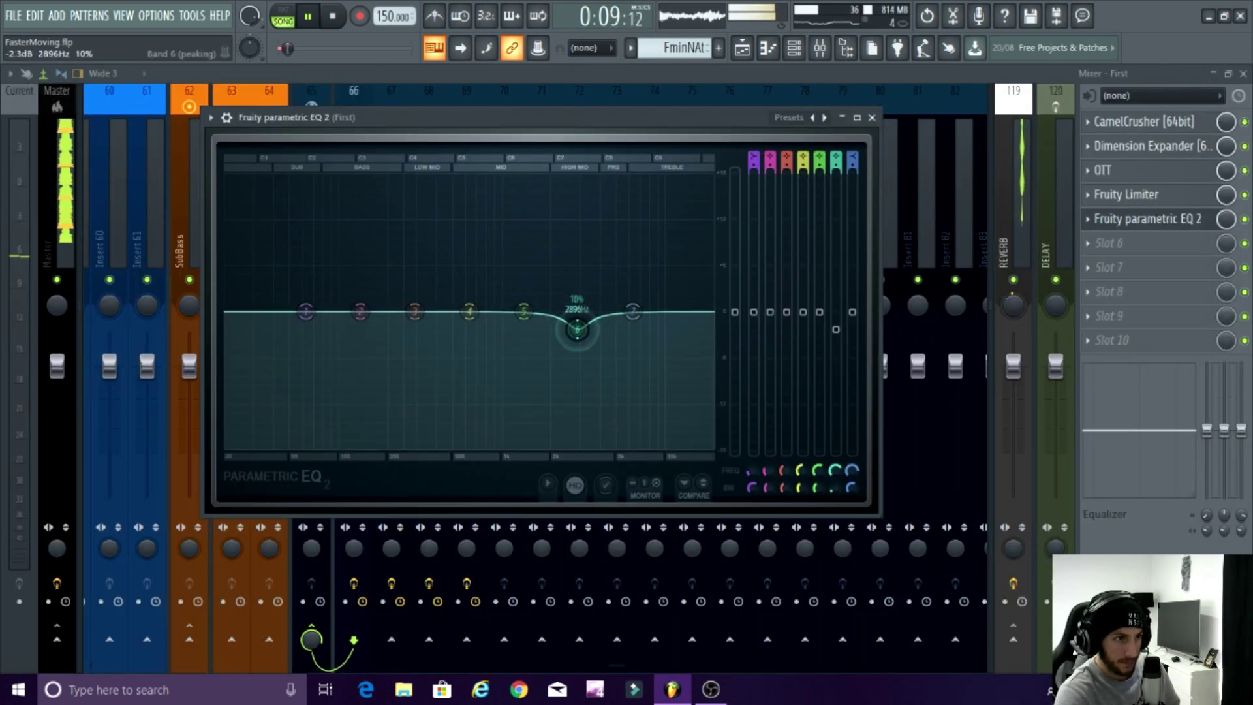
pyautogui.moveTo(577, 330); pyautogui.dragTo(691, 316)
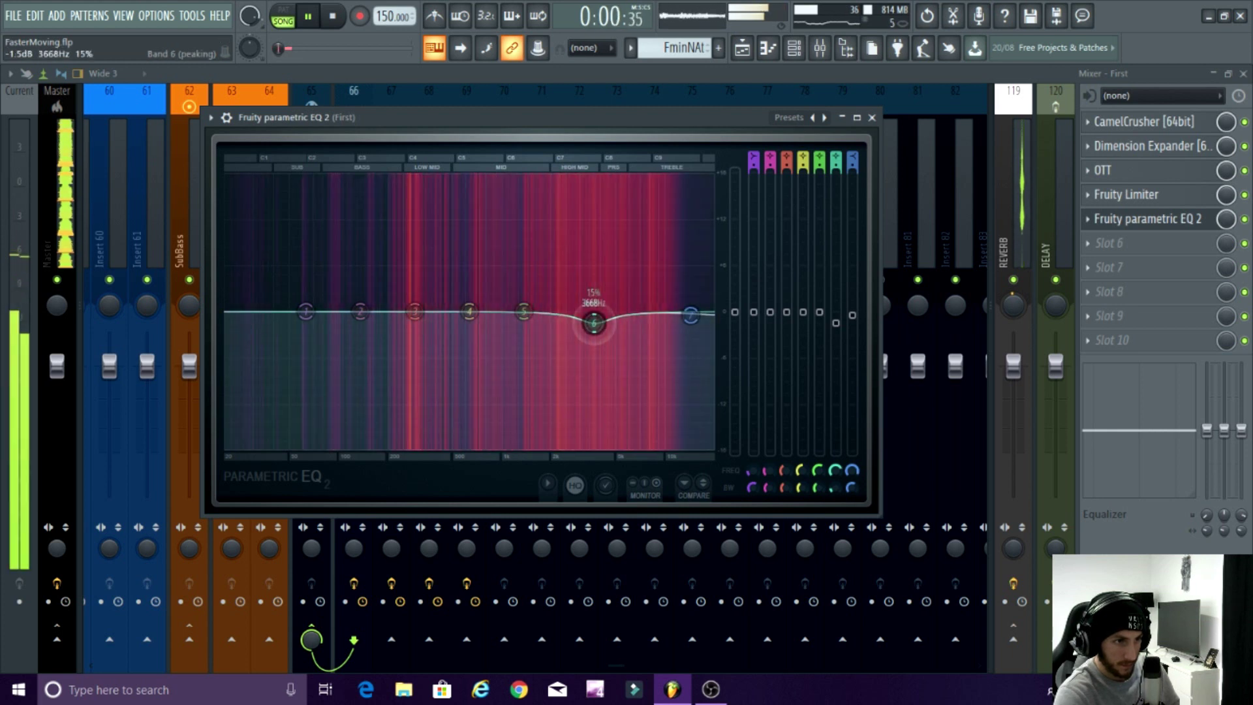
pyautogui.moveTo(470, 311); pyautogui.dragTo(478, 316)
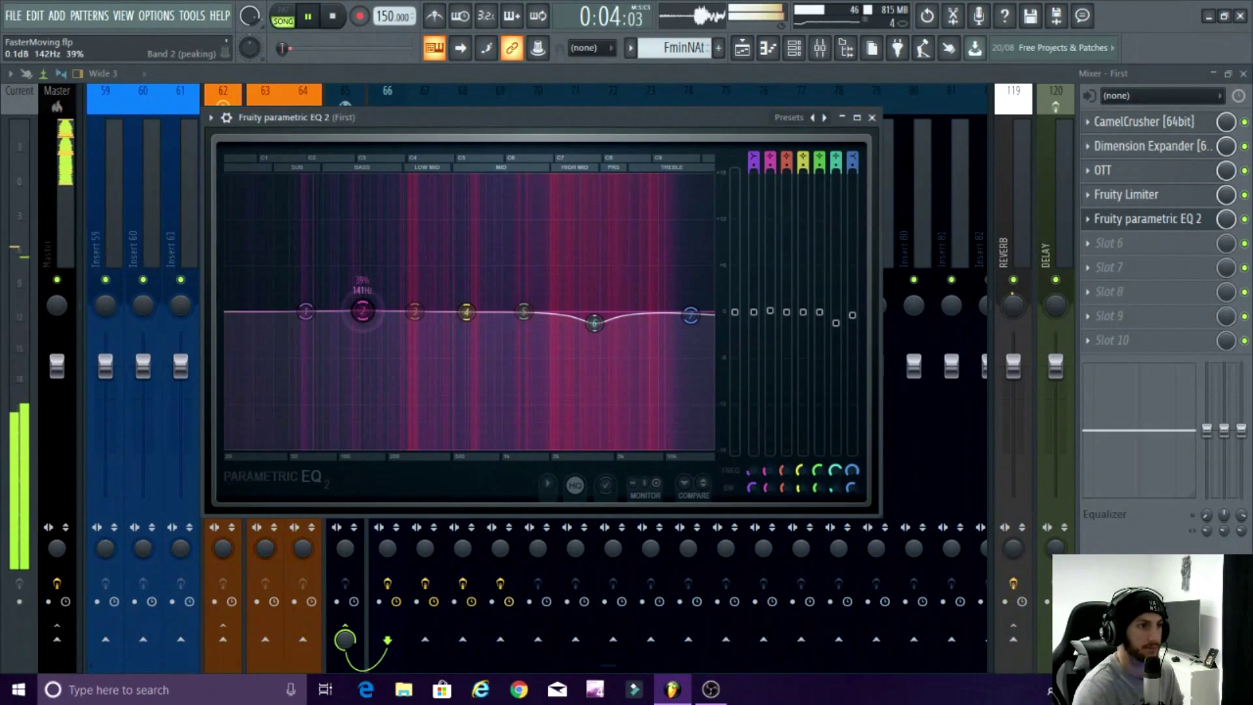
pyautogui.moveTo(362, 312); pyautogui.dragTo(363, 331)
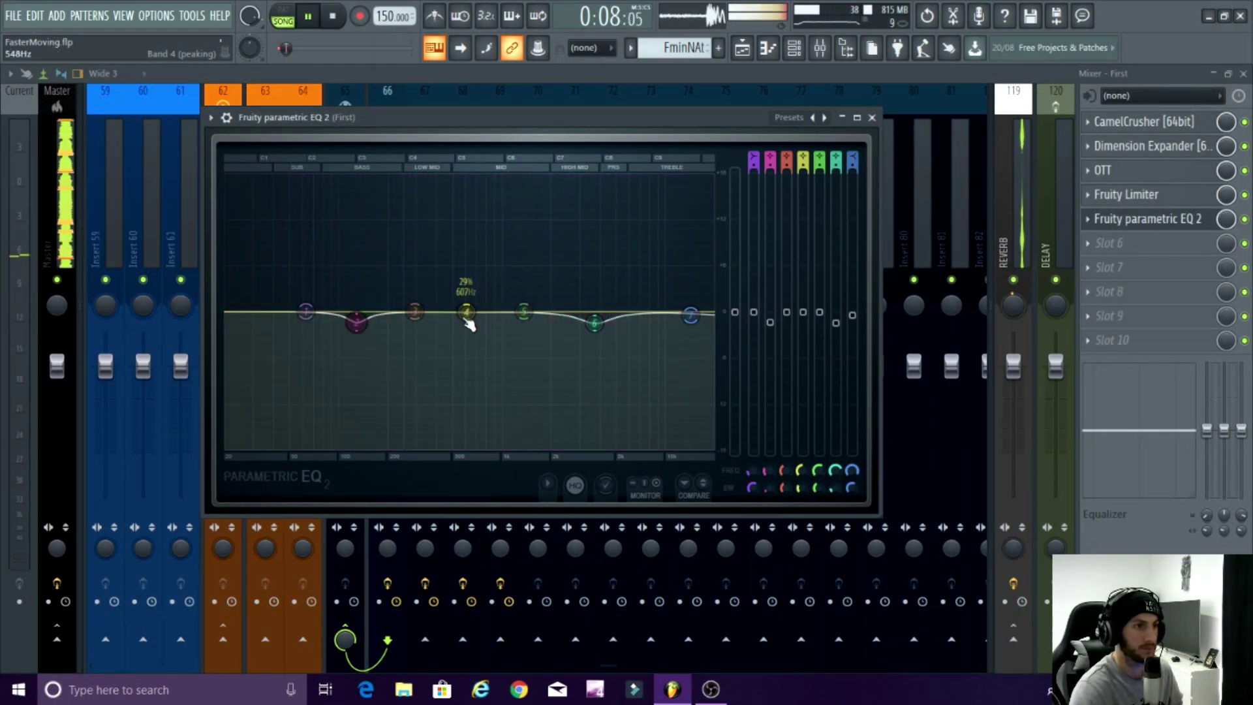
pyautogui.moveTo(448, 320); pyautogui.dragTo(561, 308)
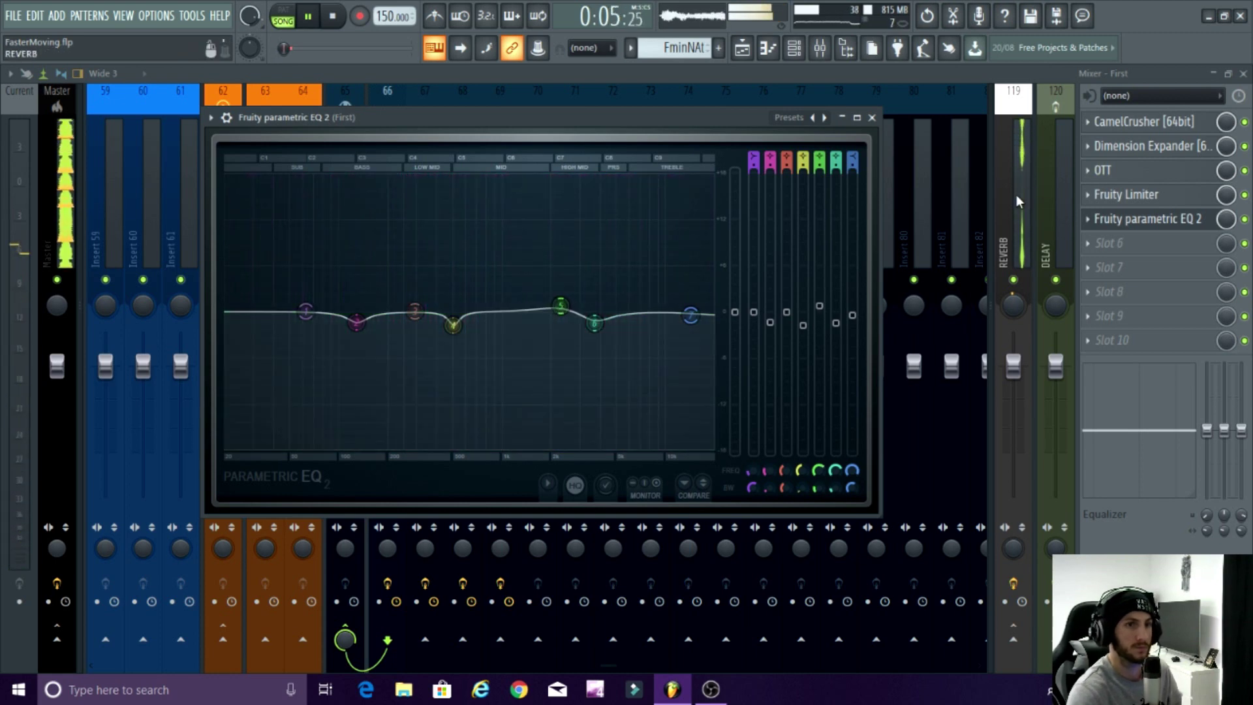
pyautogui.click(1094, 247)
# - Load a second Parametric EQ 2 on First, narrowly cut band 5 in the mids, and compare EQs
pyautogui.click(842, 507)
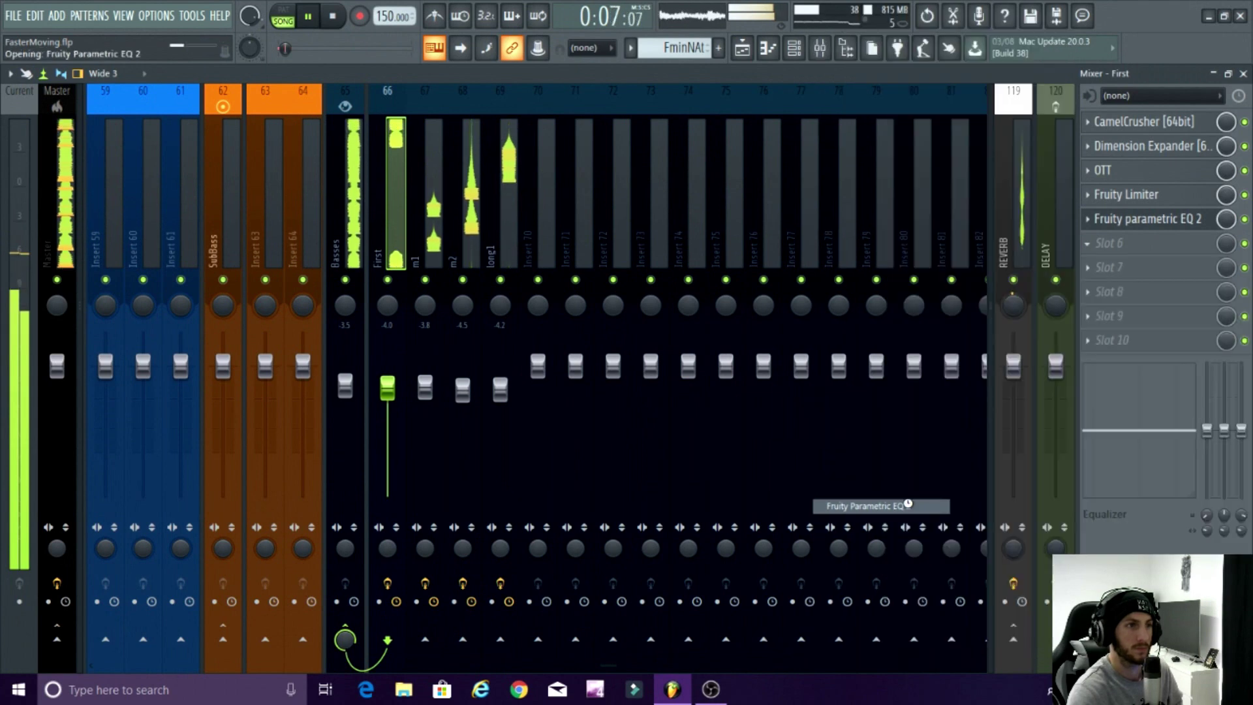
pyautogui.moveTo(335, 210); pyautogui.dragTo(495, 213)
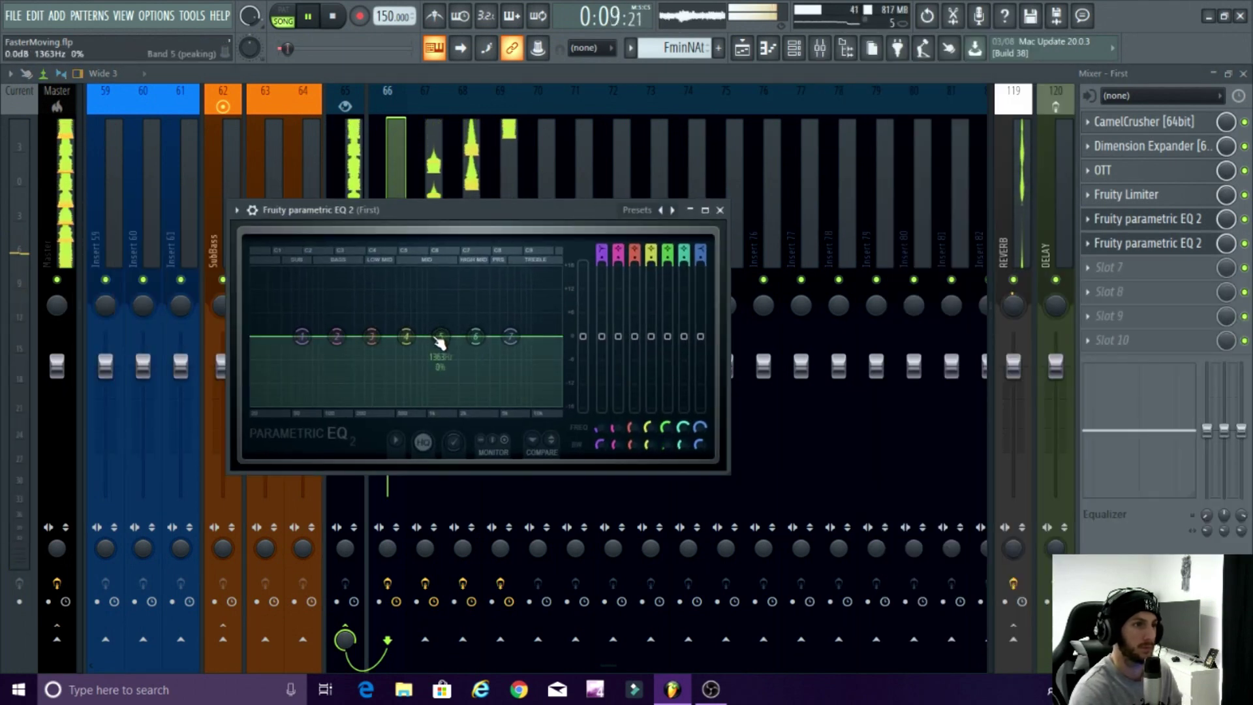
pyautogui.moveTo(441, 336); pyautogui.dragTo(451, 360)
pyautogui.click(308, 16)
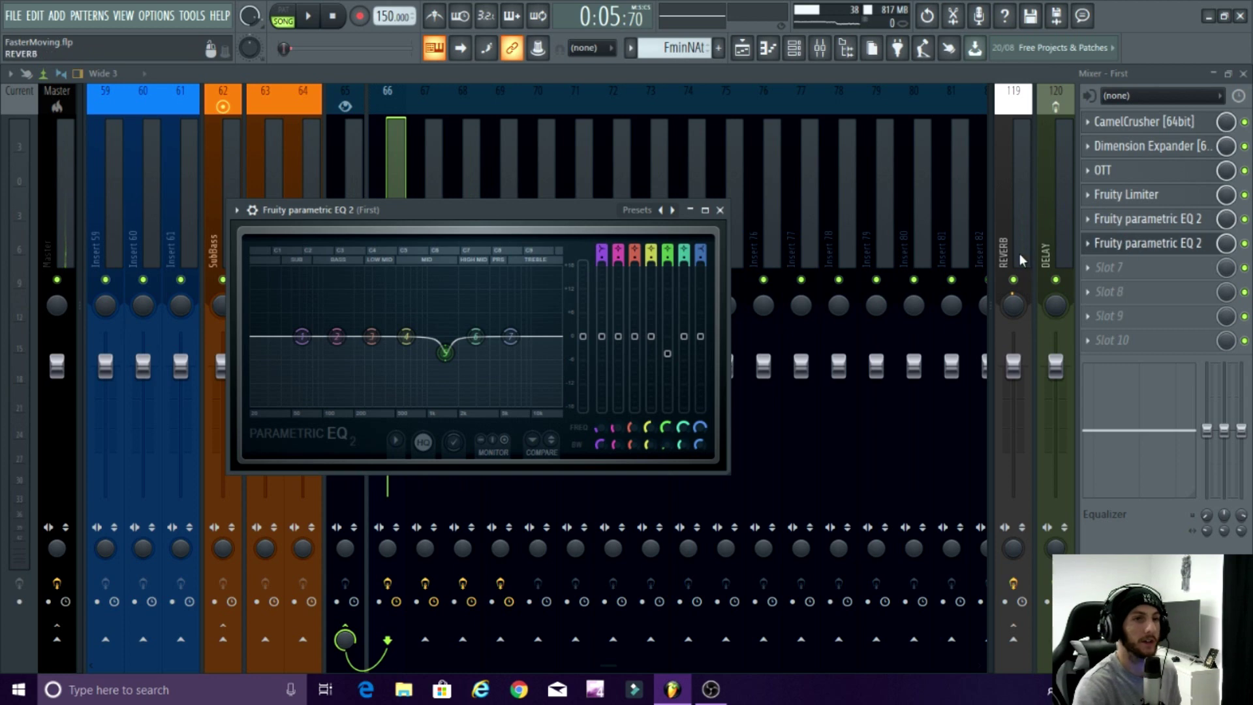
pyautogui.click(1129, 231)
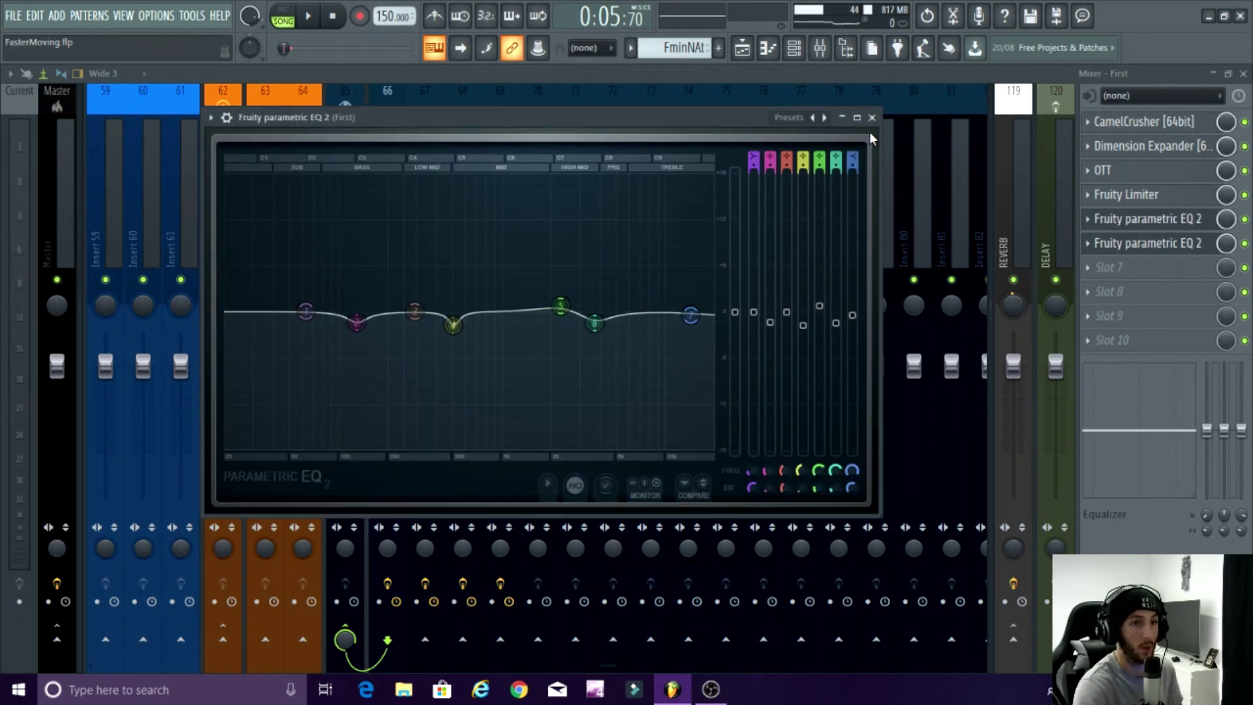
pyautogui.click(1130, 237)
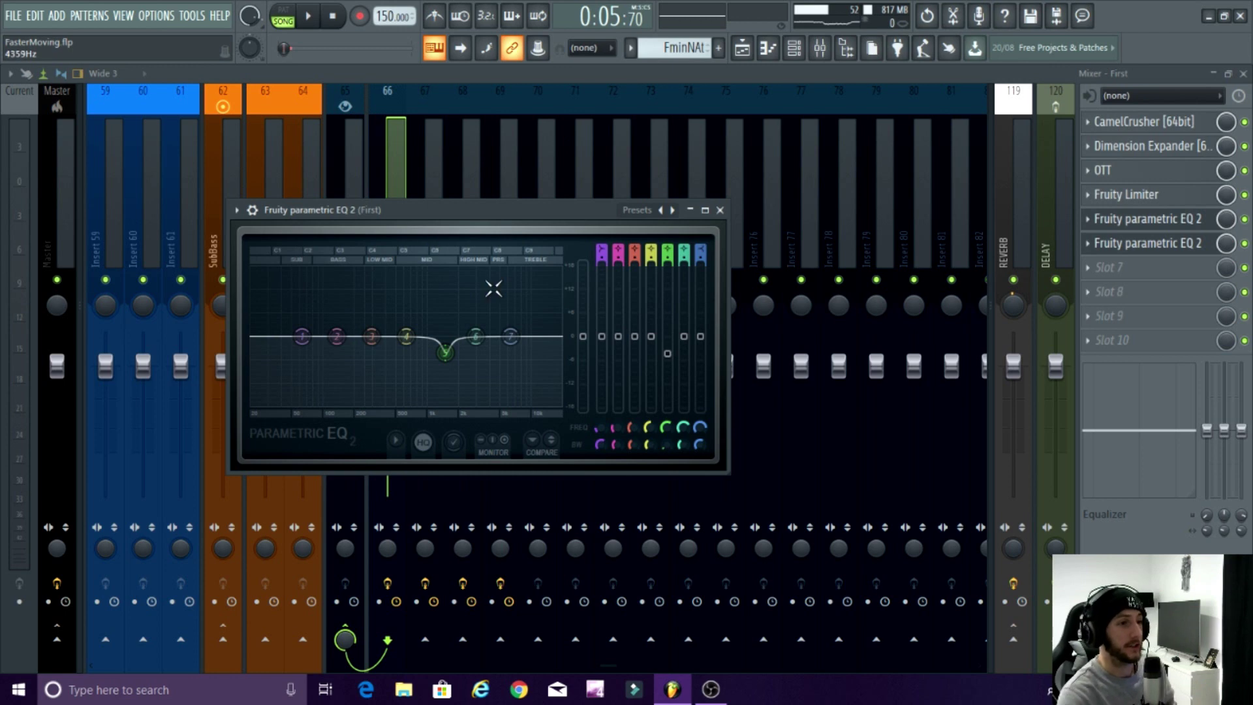
# - Close the EQs, restart playback, and load an enlarged Fruity Parametric EQ 2 on m1
pyautogui.click(721, 209)
pyautogui.click(873, 118)
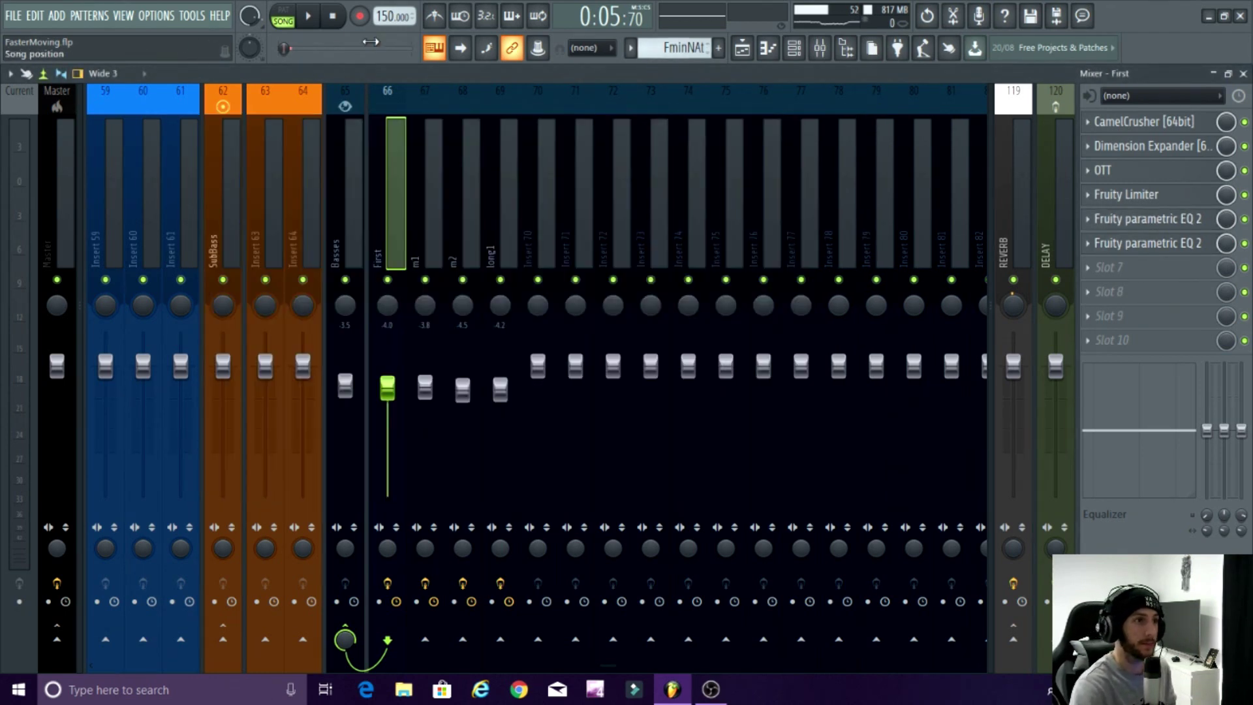
pyautogui.press('space')
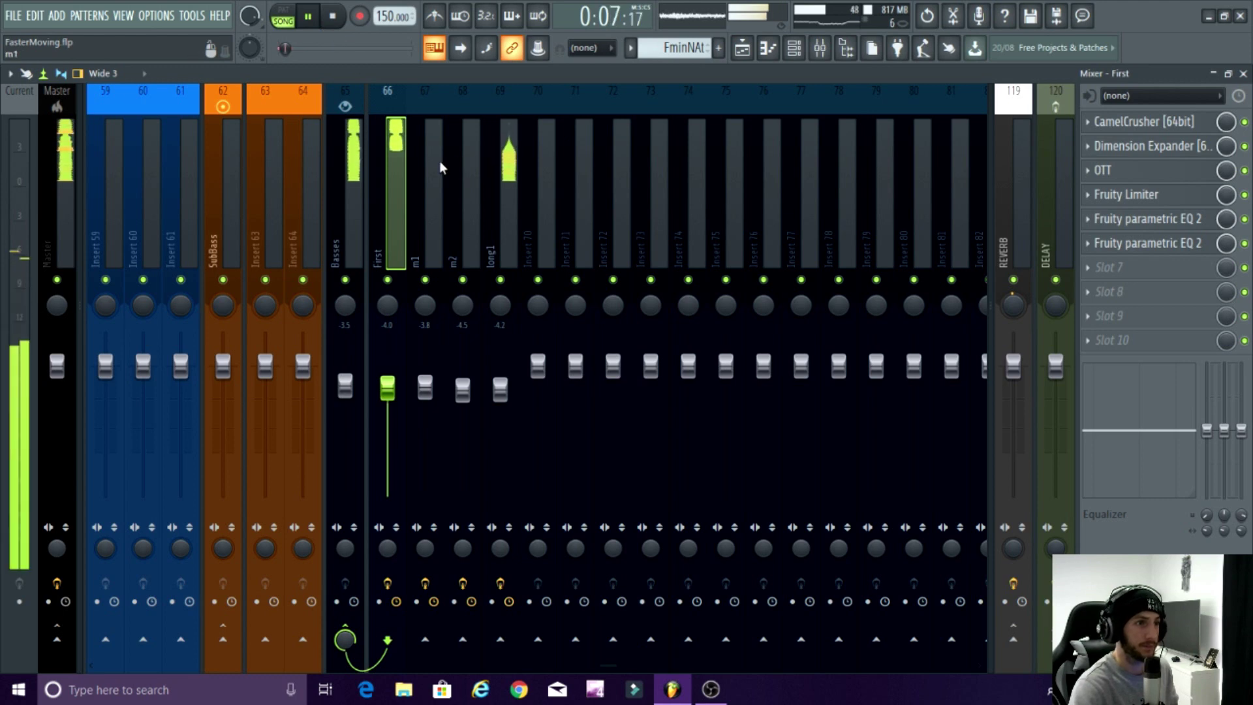
pyautogui.click(440, 160)
pyautogui.click(1132, 218)
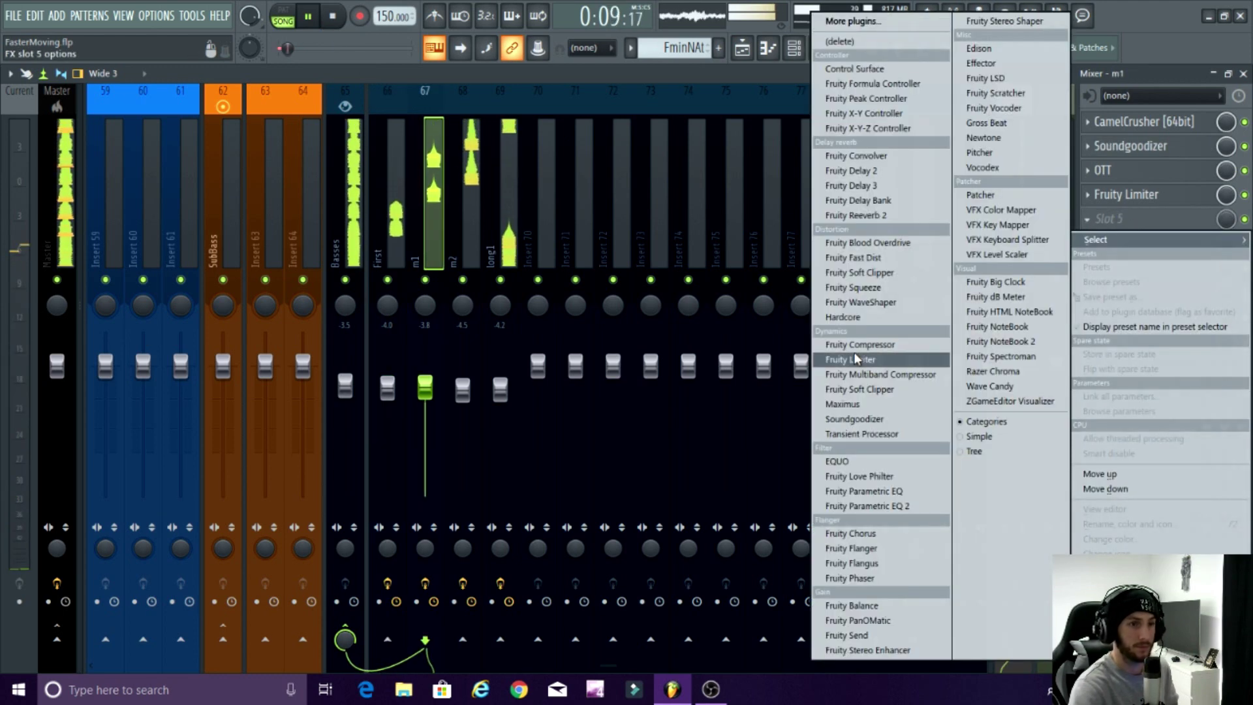
pyautogui.click(878, 506)
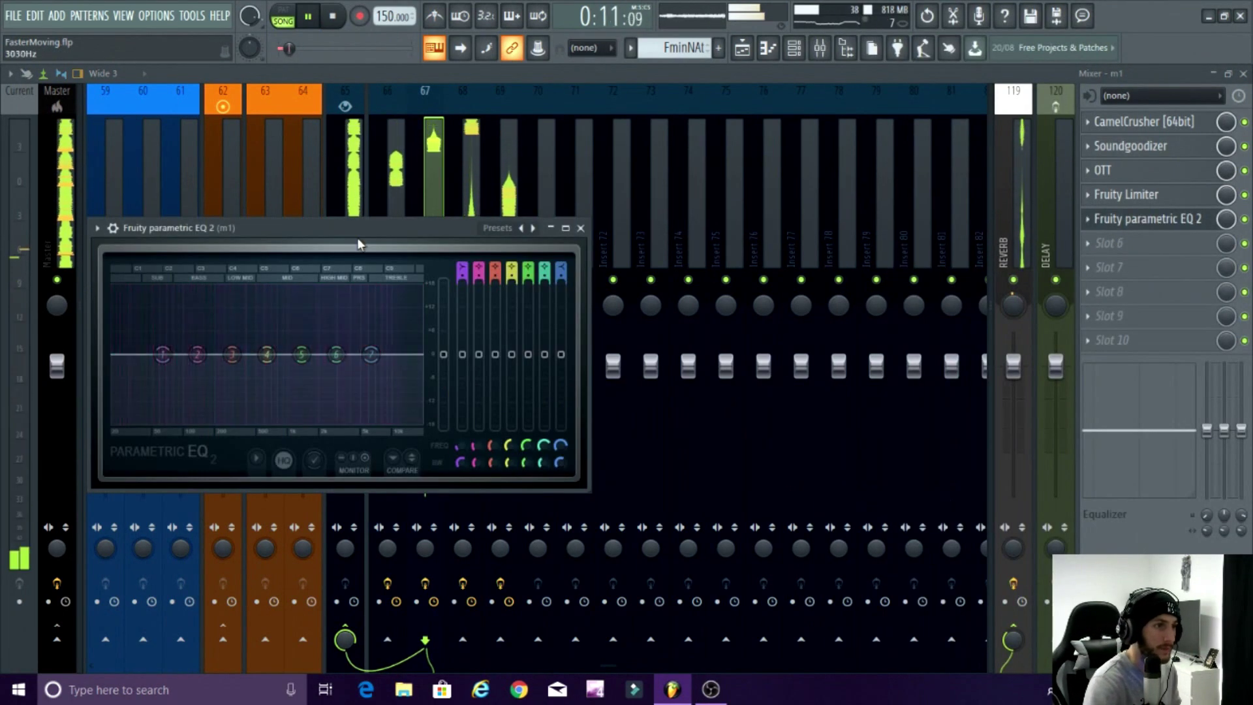
pyautogui.moveTo(359, 229); pyautogui.dragTo(466, 167)
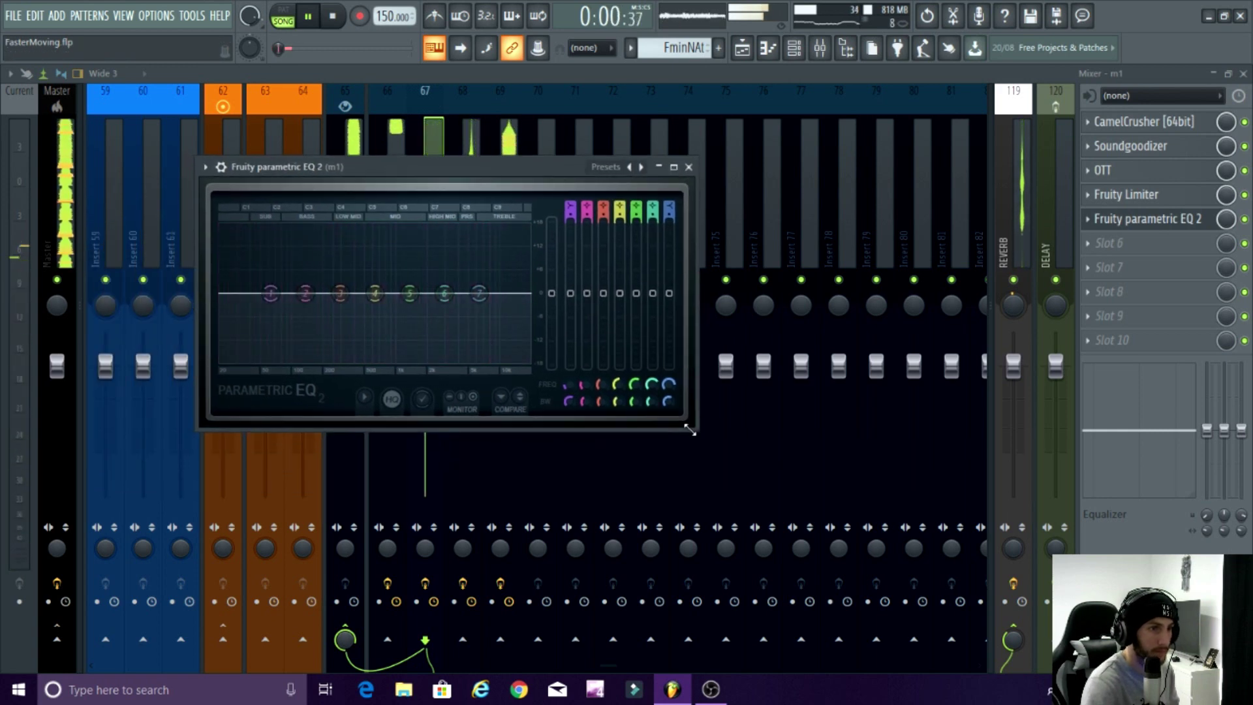
pyautogui.moveTo(692, 427); pyautogui.dragTo(724, 436)
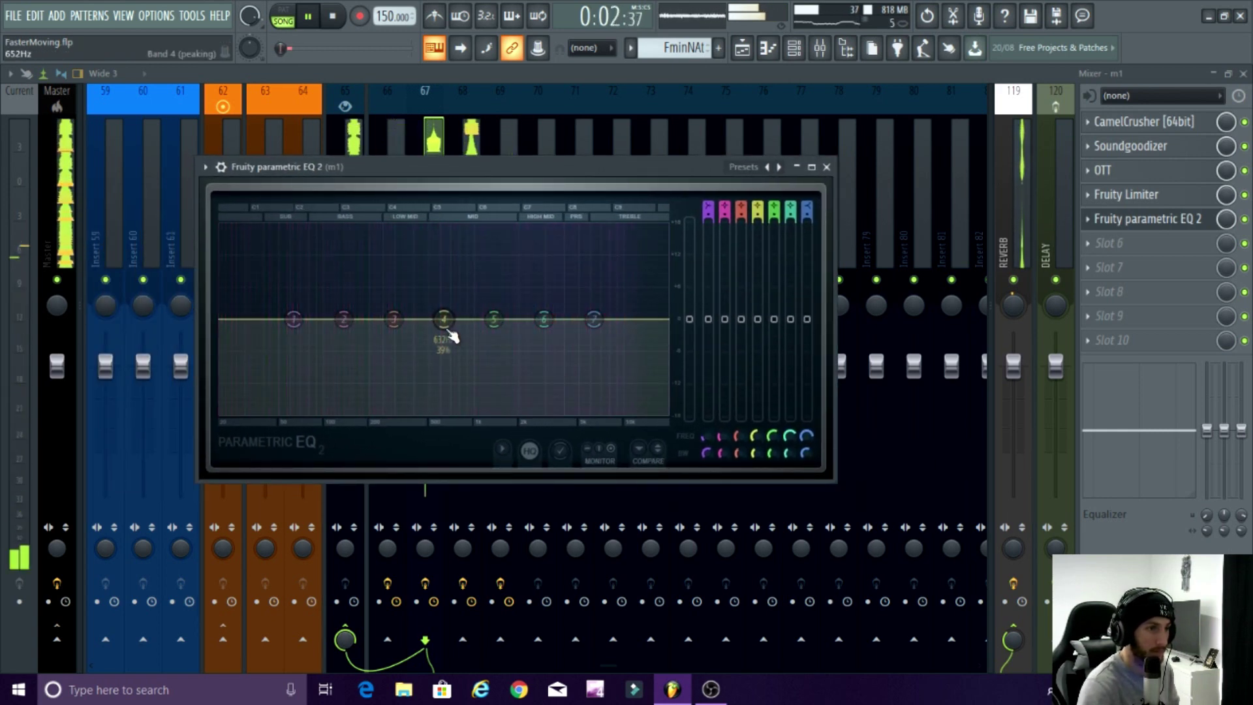
# - Boost m1's band 4 by about 4.2 dB at 493 Hz, auditioning with and without it
pyautogui.moveTo(445, 321); pyautogui.dragTo(428, 291)
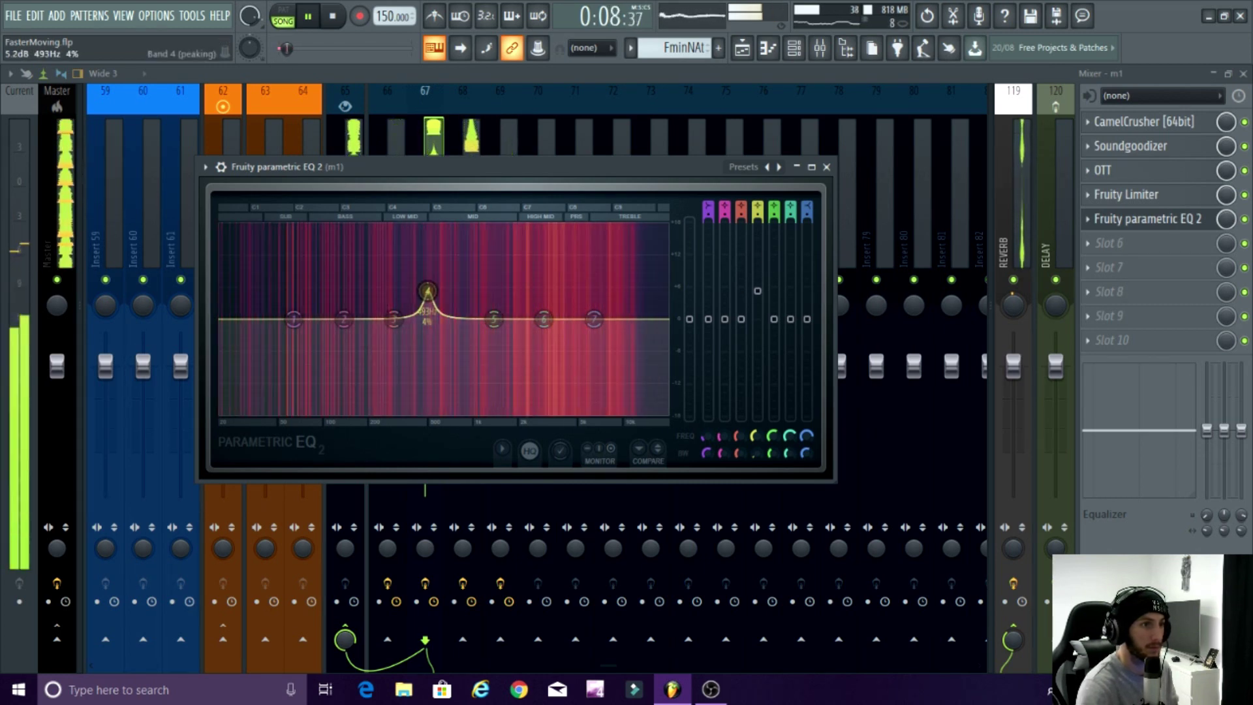
pyautogui.click(308, 23)
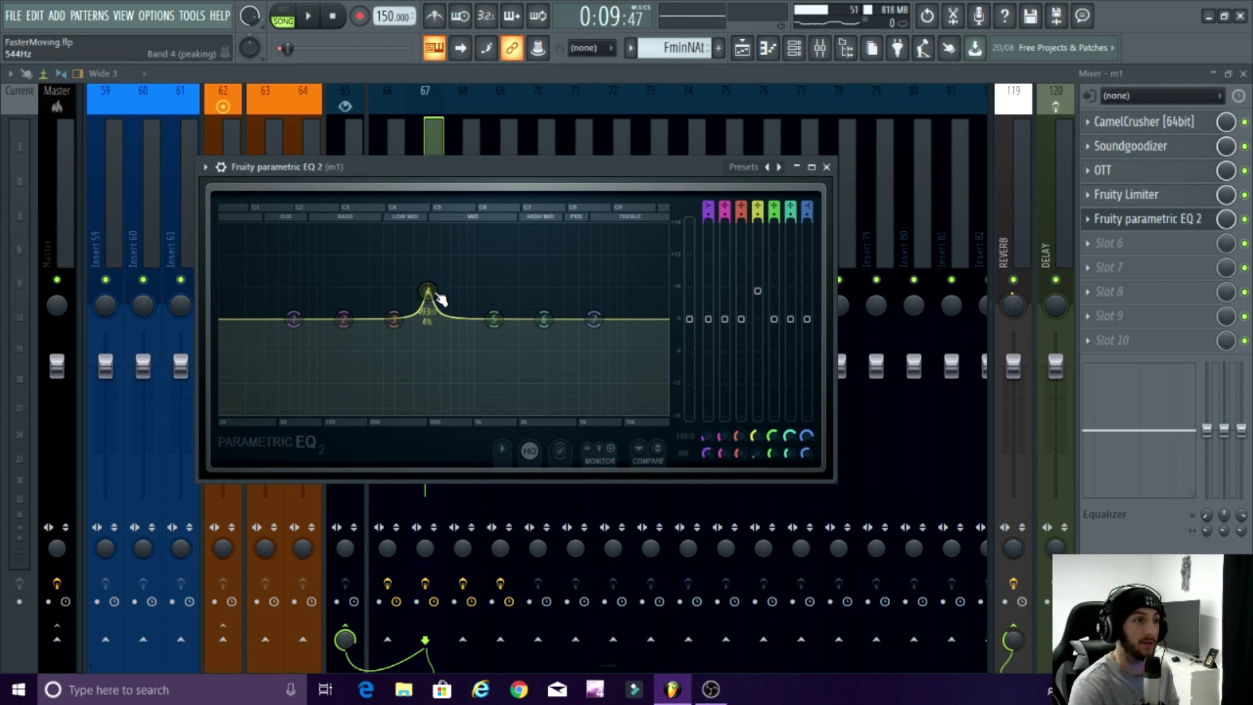
pyautogui.click(309, 17)
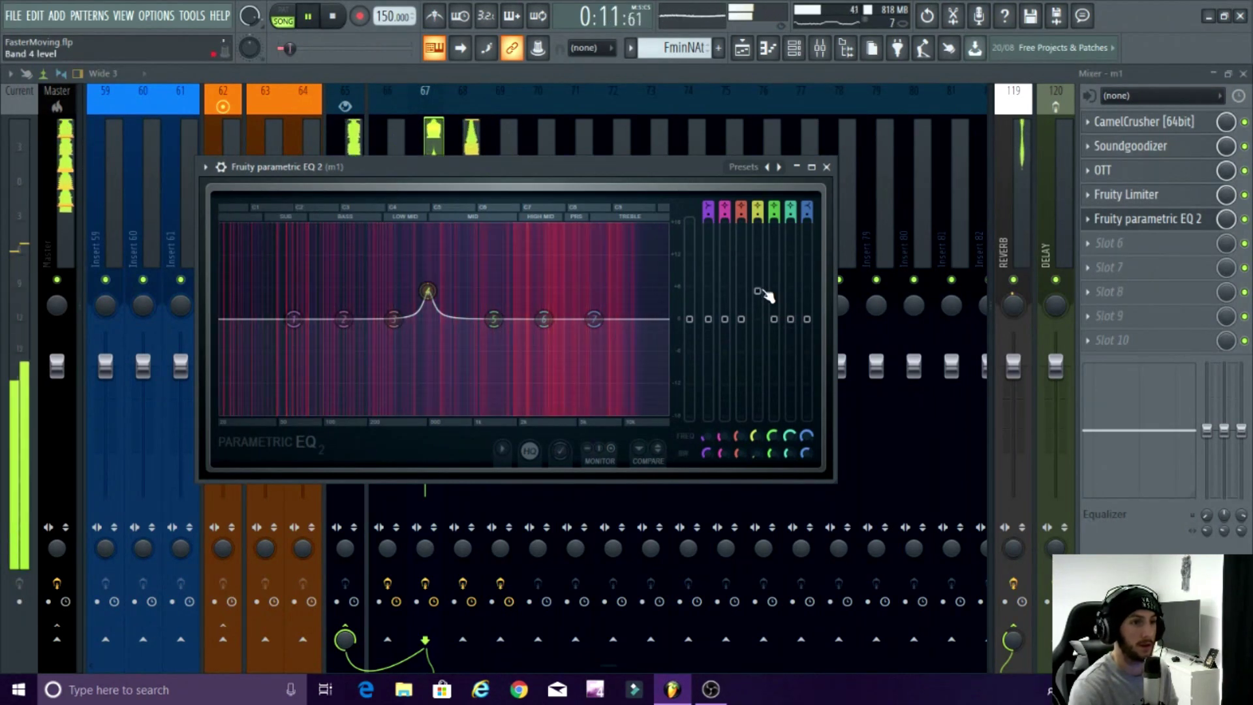
pyautogui.moveTo(758, 292); pyautogui.dragTo(765, 318)
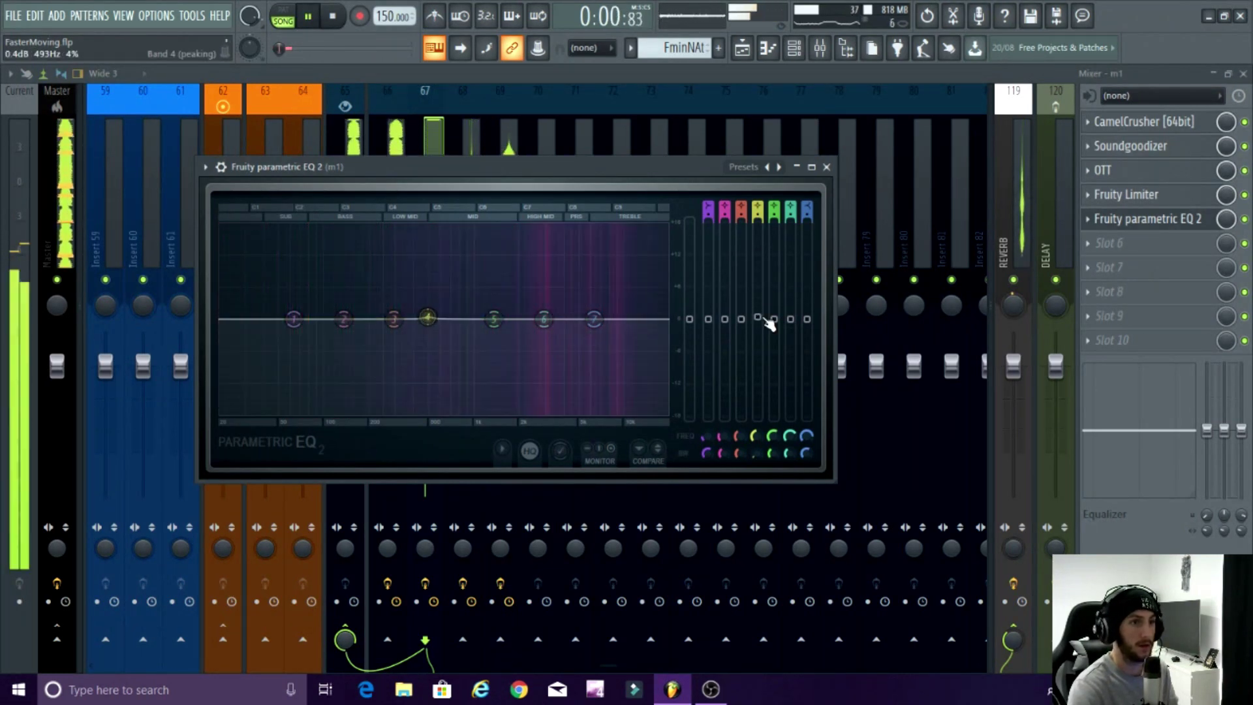
pyautogui.moveTo(765, 319); pyautogui.dragTo(758, 297)
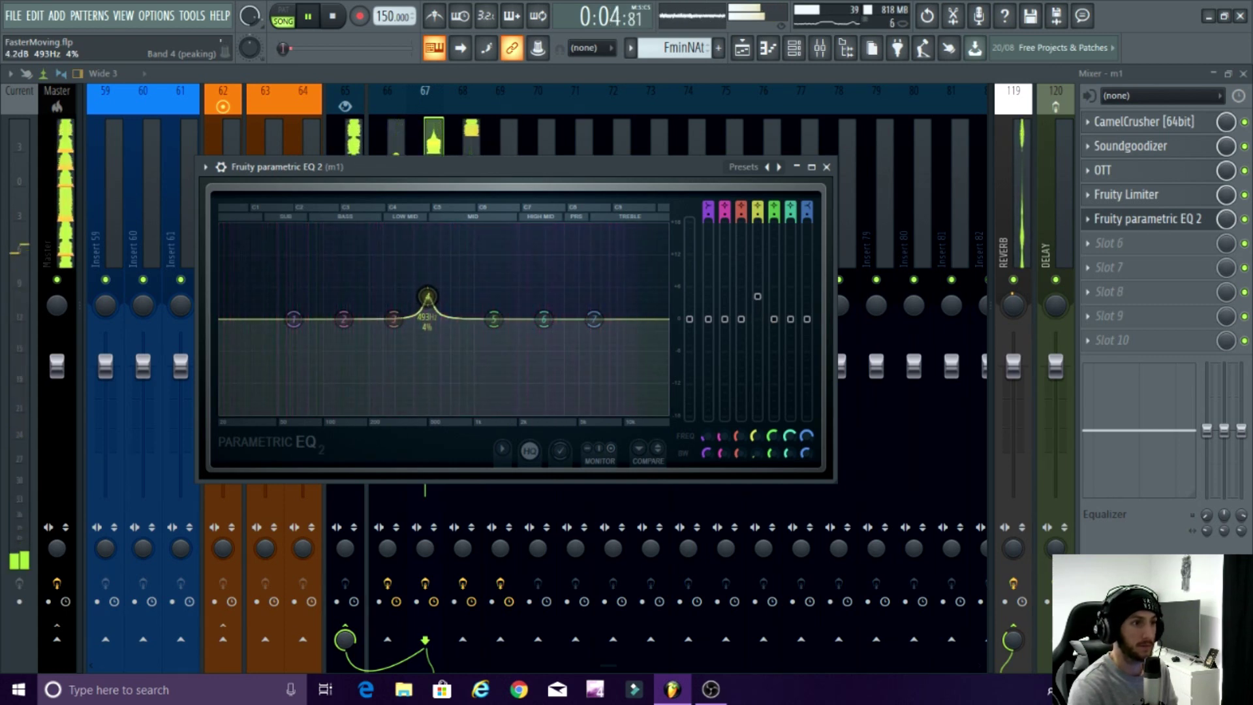
# - On m1's EQ, dip band 5, boost band 6 near 4.2 kHz, cut band 2 at 118 Hz, then stop
pyautogui.click(310, 22)
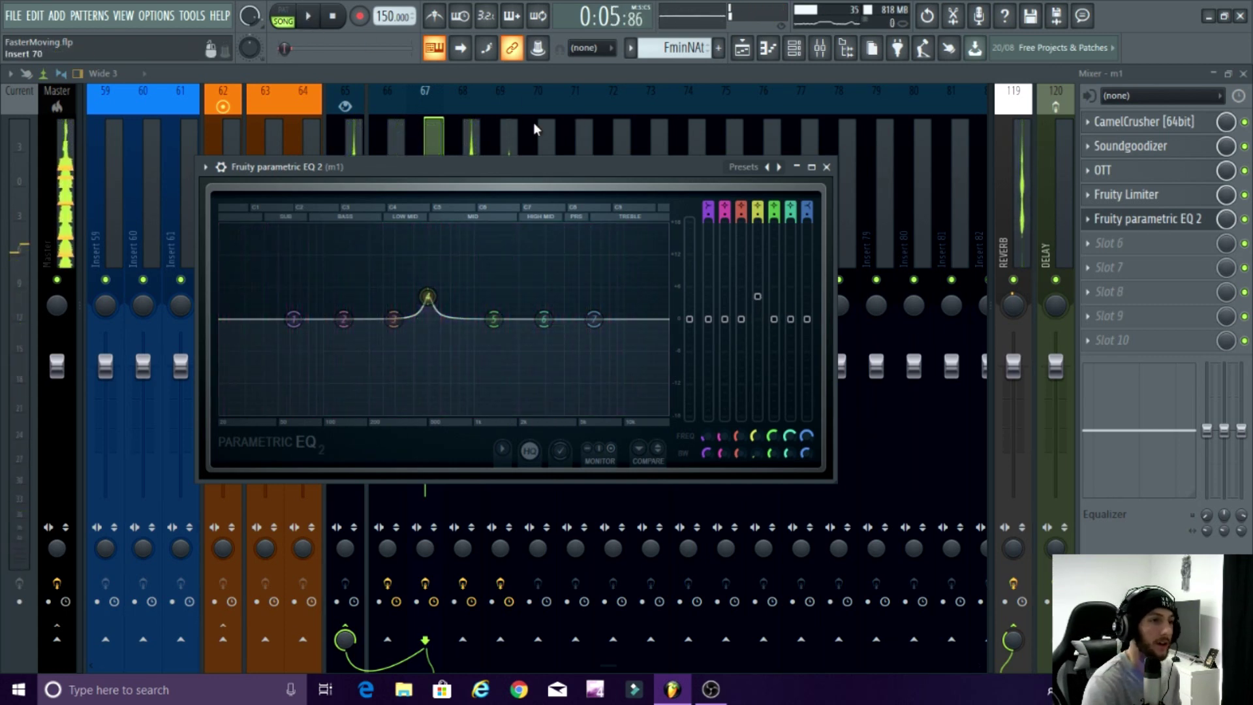
pyautogui.click(308, 25)
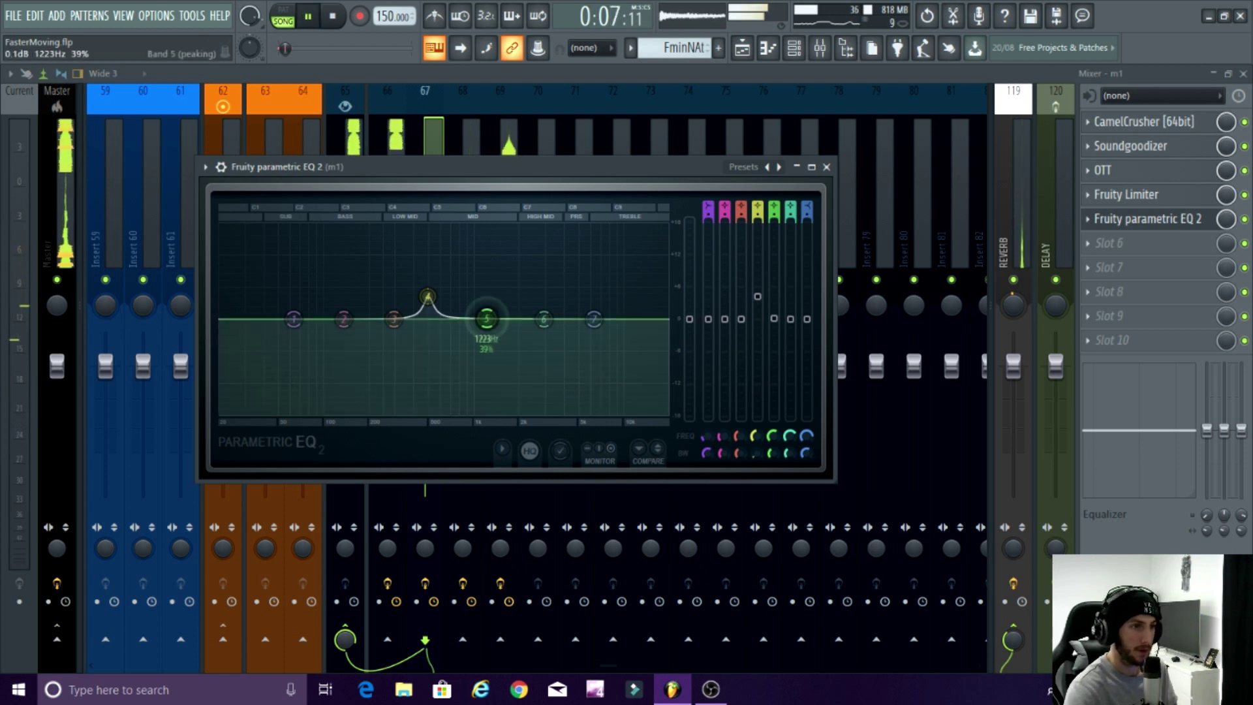
pyautogui.moveTo(486, 318); pyautogui.dragTo(492, 319)
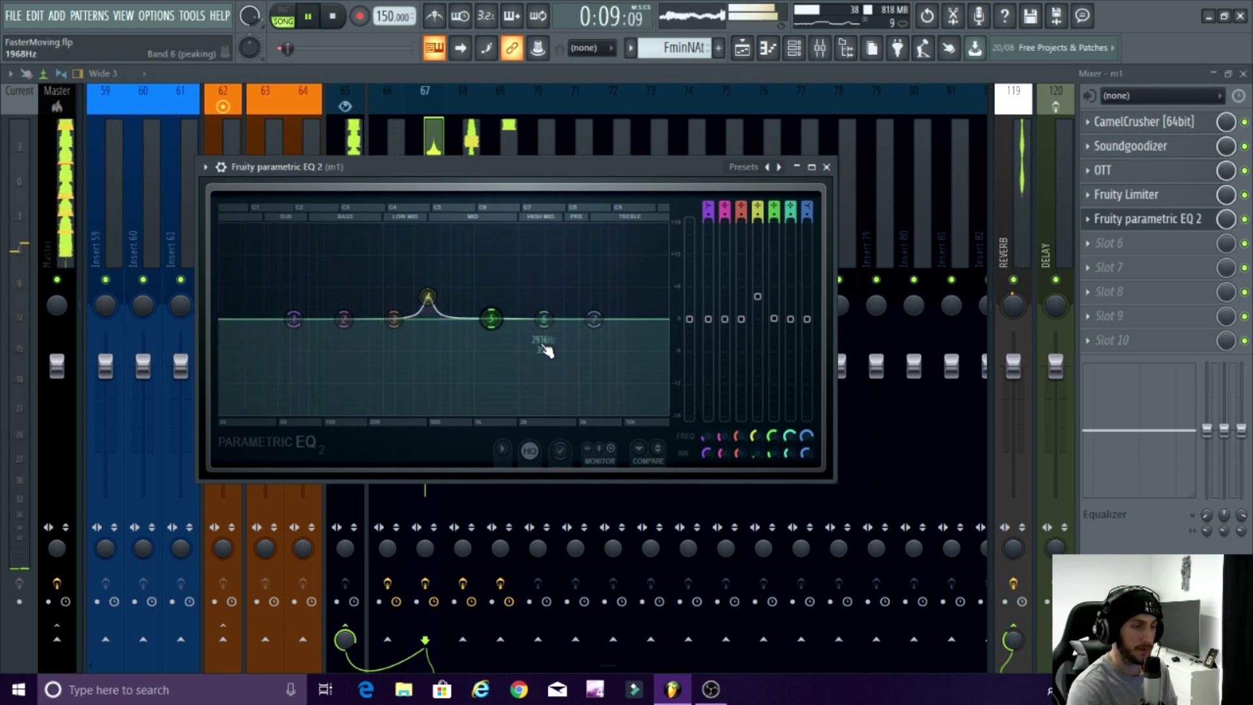
pyautogui.moveTo(556, 353); pyautogui.dragTo(579, 346)
pyautogui.moveTo(509, 319); pyautogui.dragTo(645, 328)
pyautogui.moveTo(574, 315); pyautogui.dragTo(575, 315)
pyautogui.moveTo(344, 319); pyautogui.dragTo(406, 326)
pyautogui.click(337, 329)
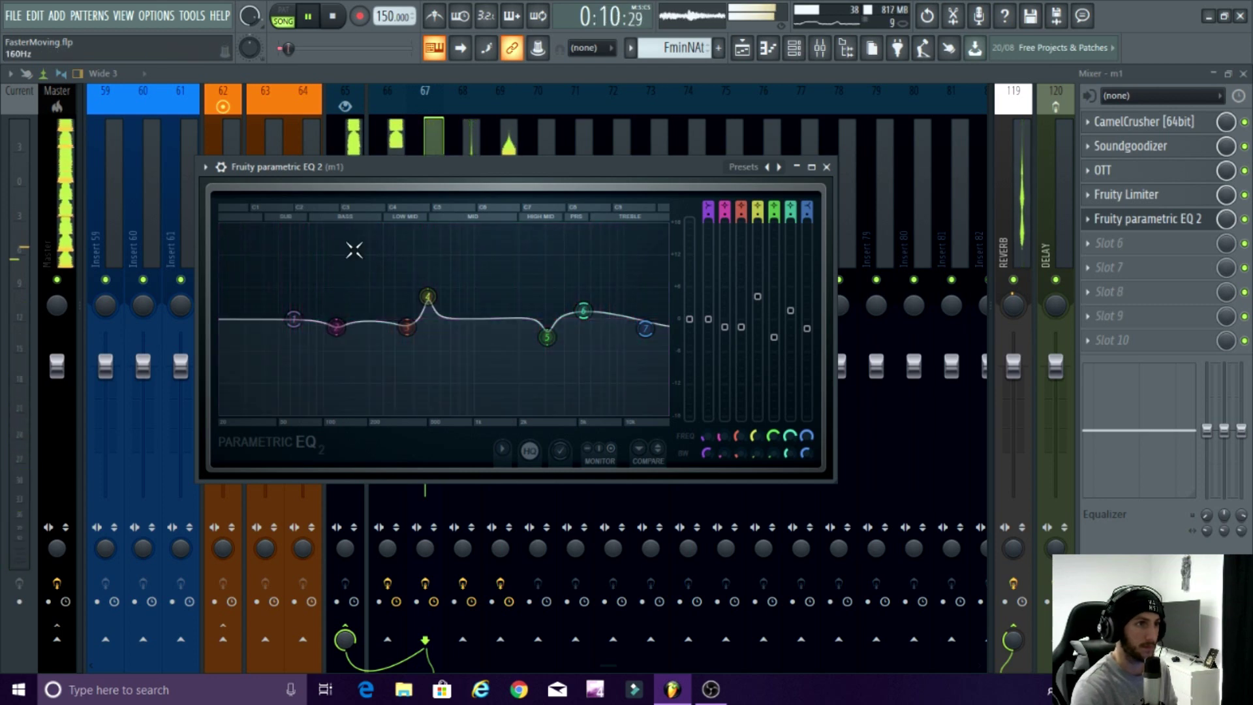
pyautogui.click(310, 17)
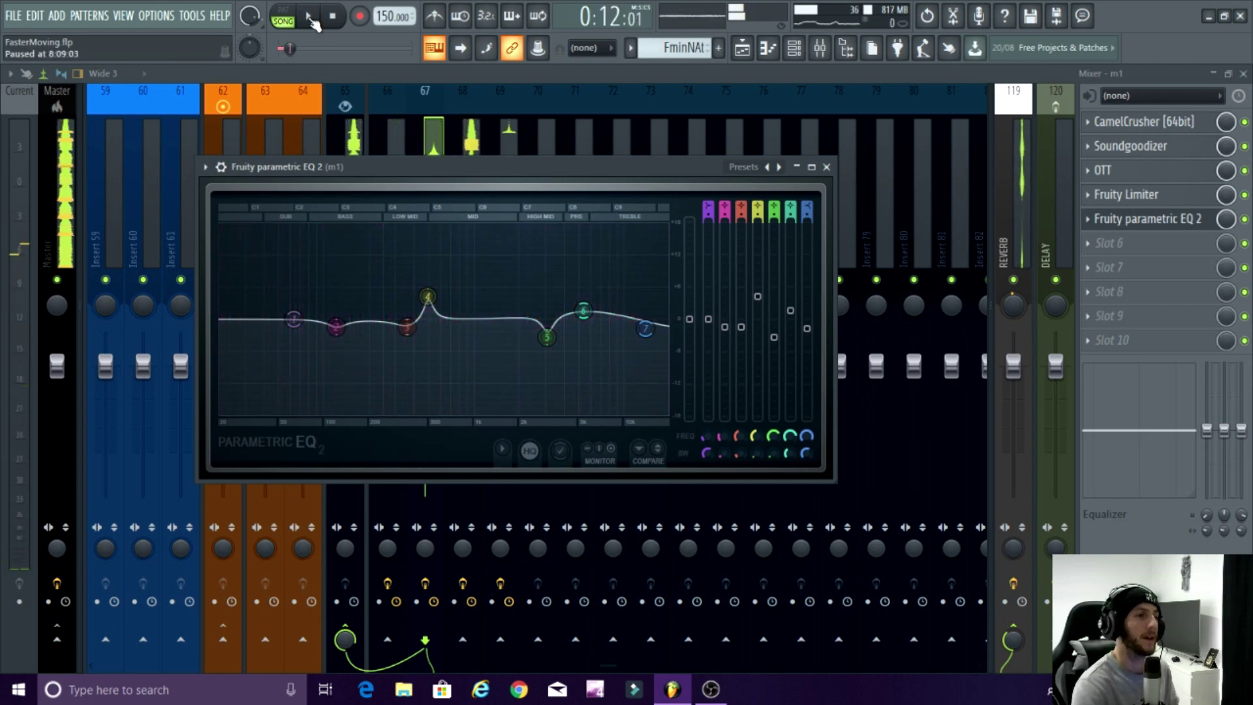
# - Check First's parametric EQ for reference, then reopen m1's EQ
pyautogui.click(827, 167)
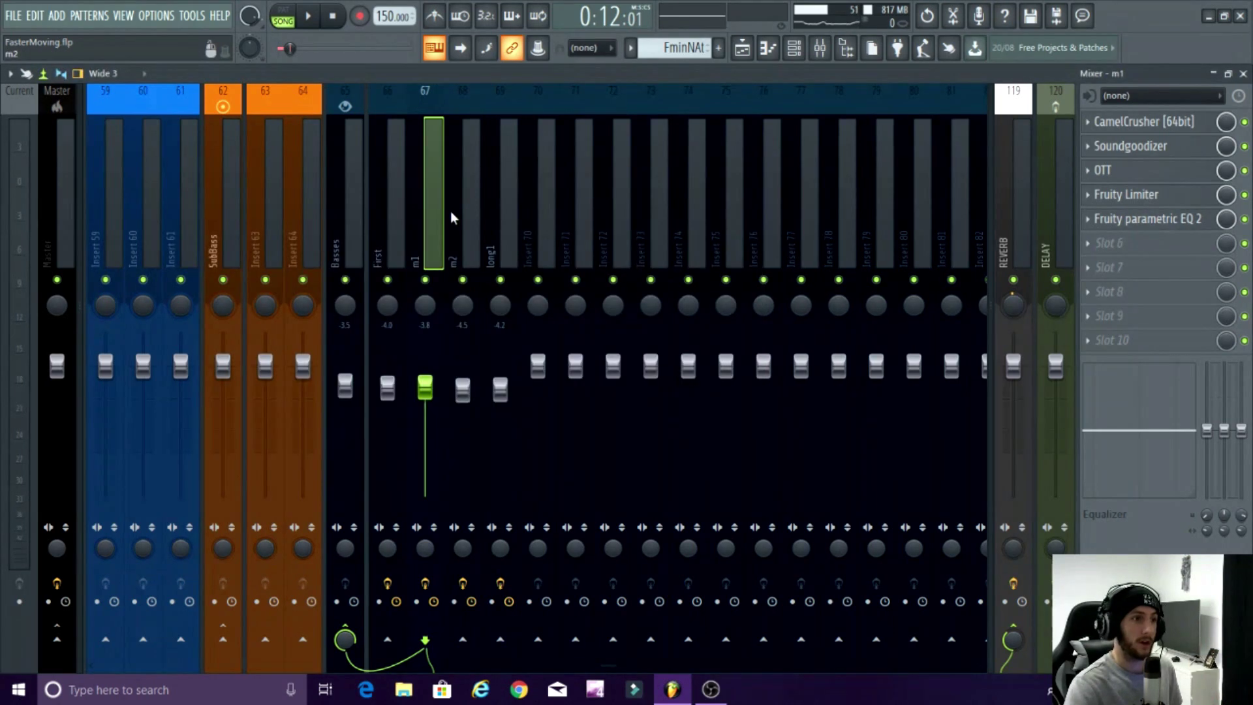
pyautogui.click(395, 196)
pyautogui.click(1131, 226)
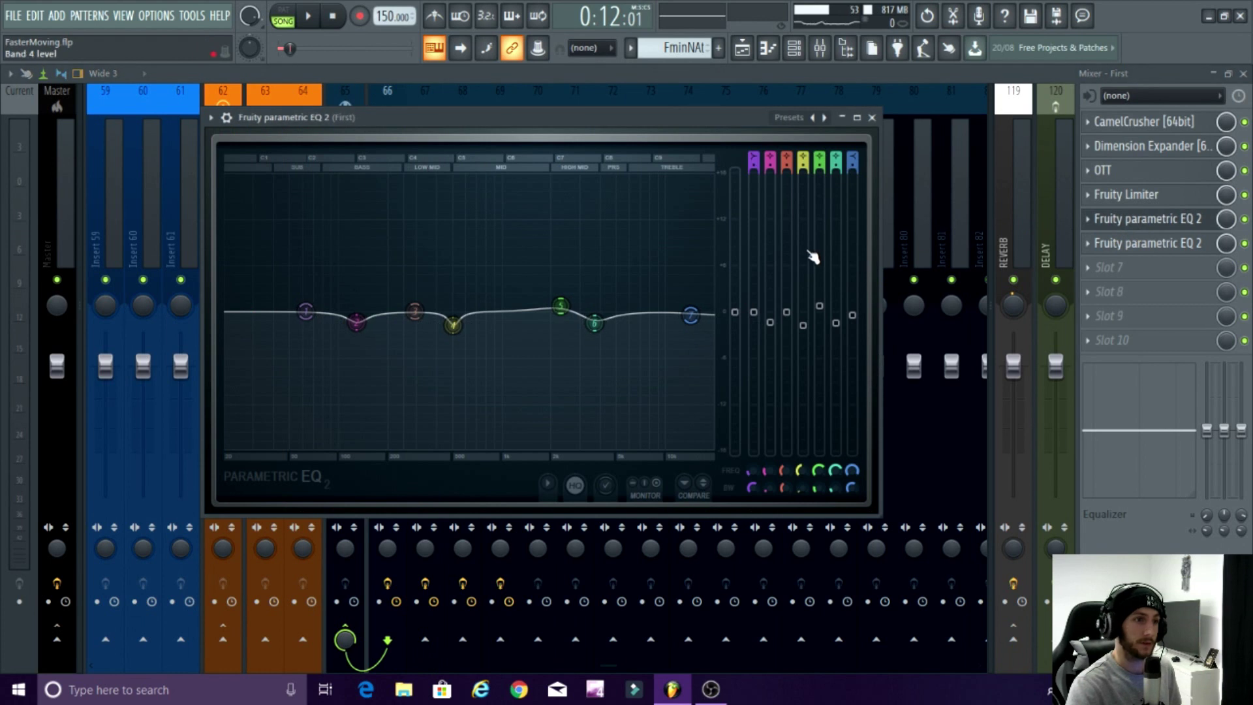
pyautogui.click(872, 118)
pyautogui.click(482, 237)
pyautogui.press('Left')
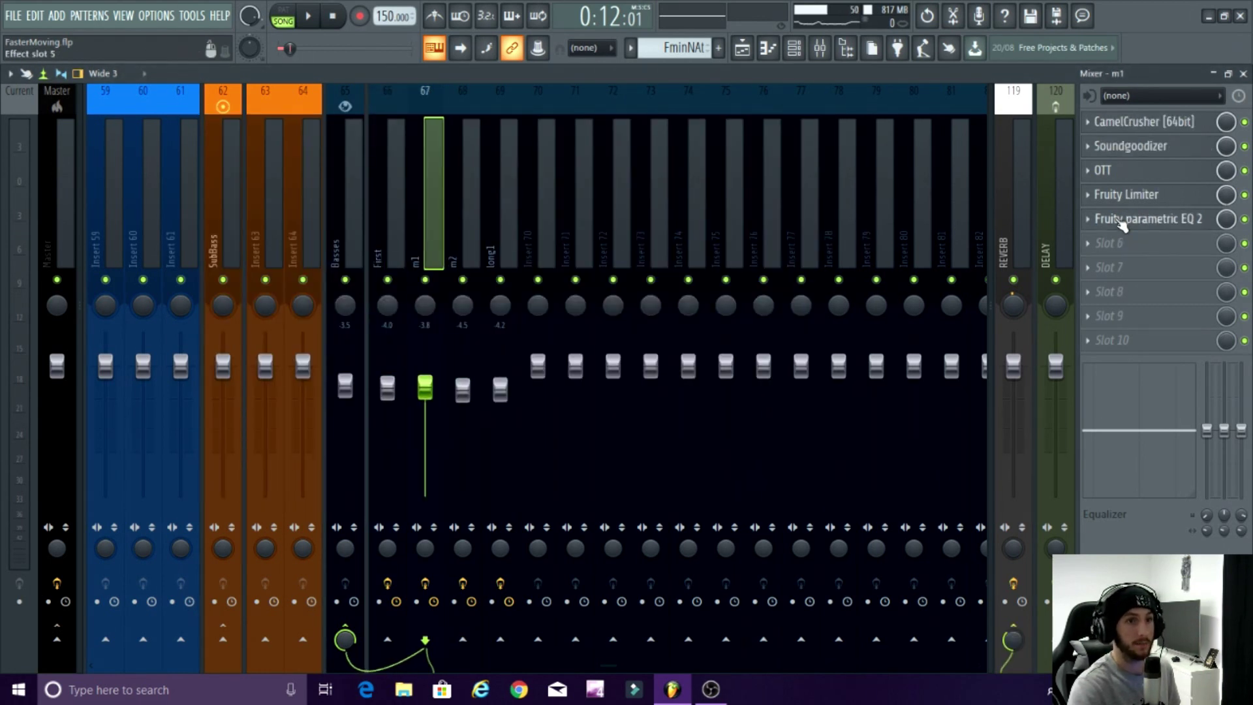
pyautogui.click(1126, 219)
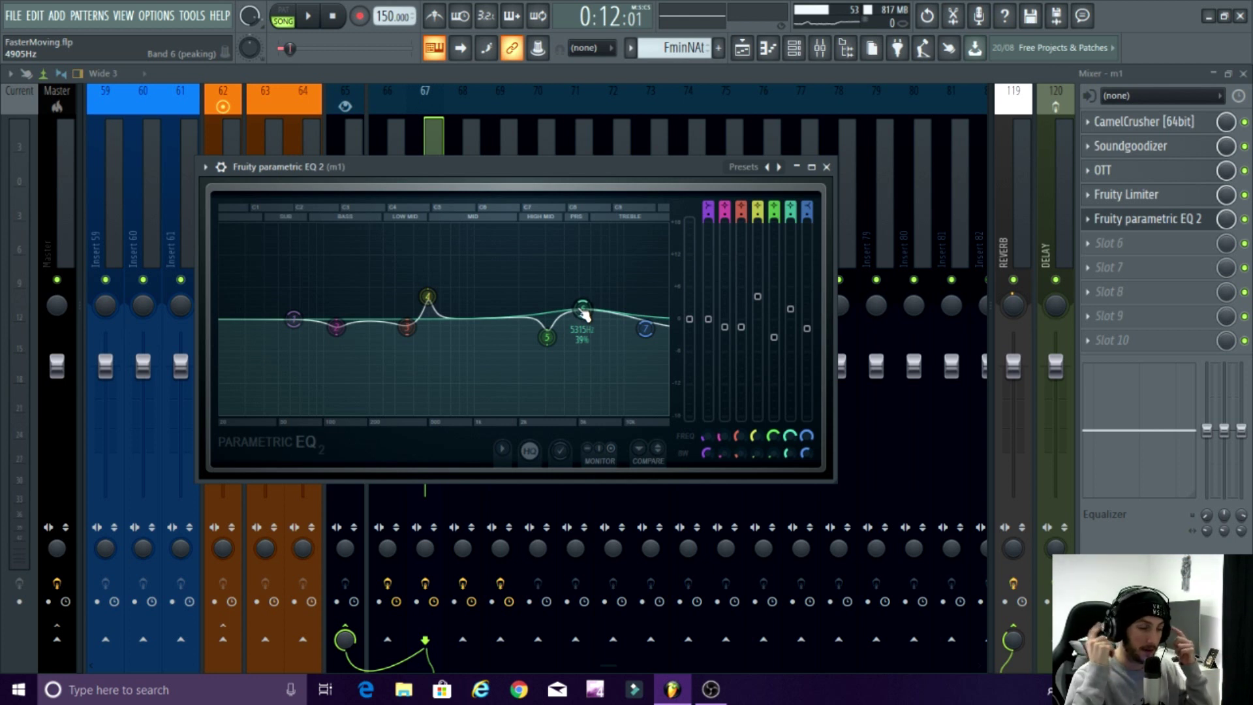
# - Lower m1's band 6 boost slightly to around 5.3 kHz while playback runs
pyautogui.moveTo(584, 313); pyautogui.dragTo(583, 316)
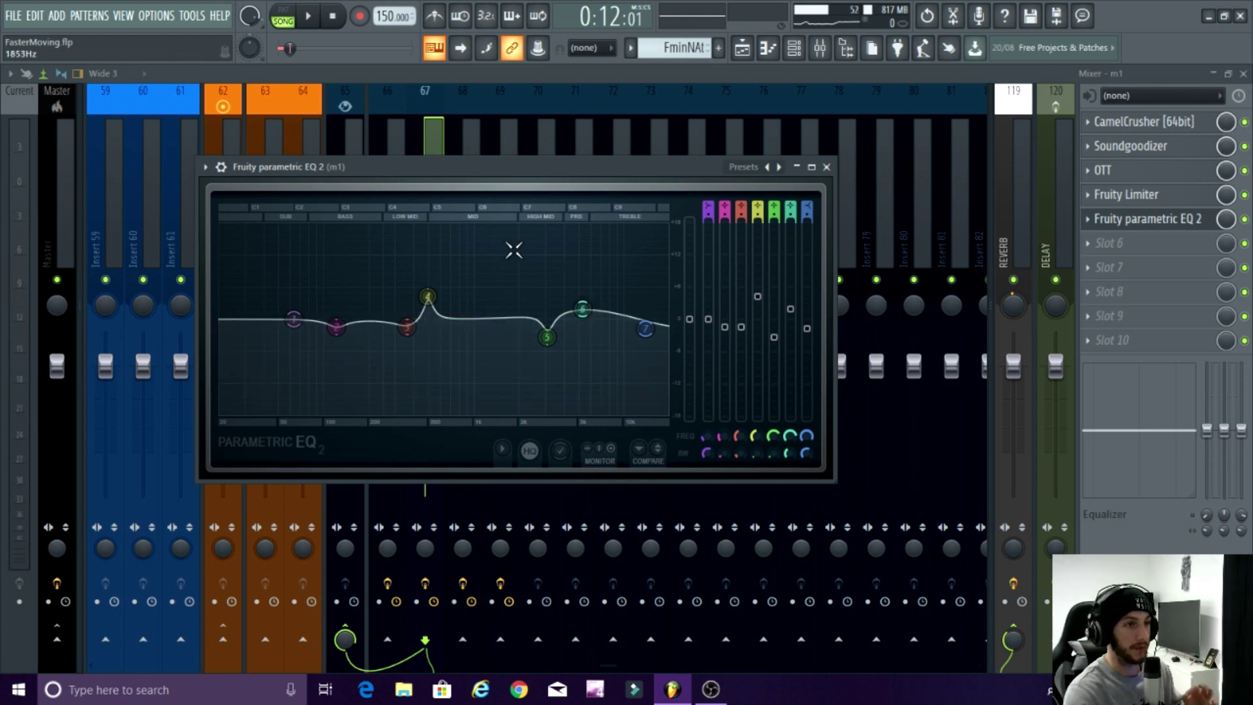
pyautogui.click(309, 18)
pyautogui.moveTo(583, 309); pyautogui.dragTo(584, 308)
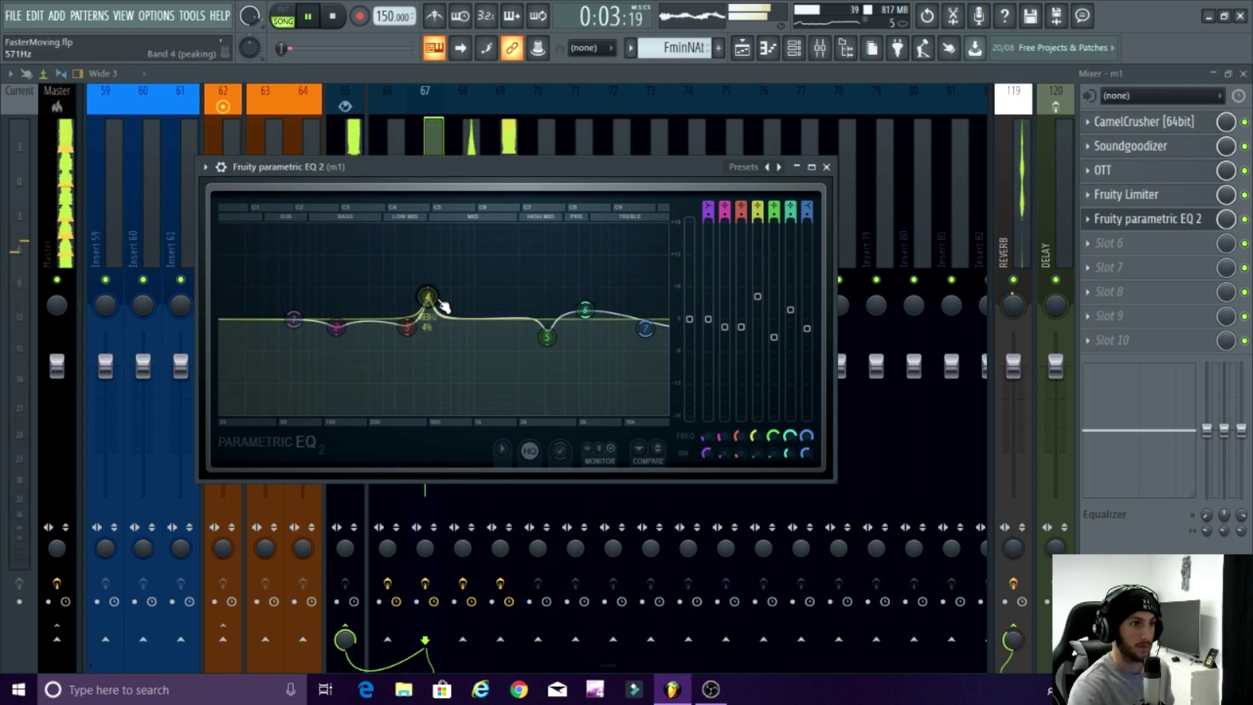
# - Load Fruity Parametric EQ 2 on the m2 channel, then reposition and enlarge its window
pyautogui.click(826, 167)
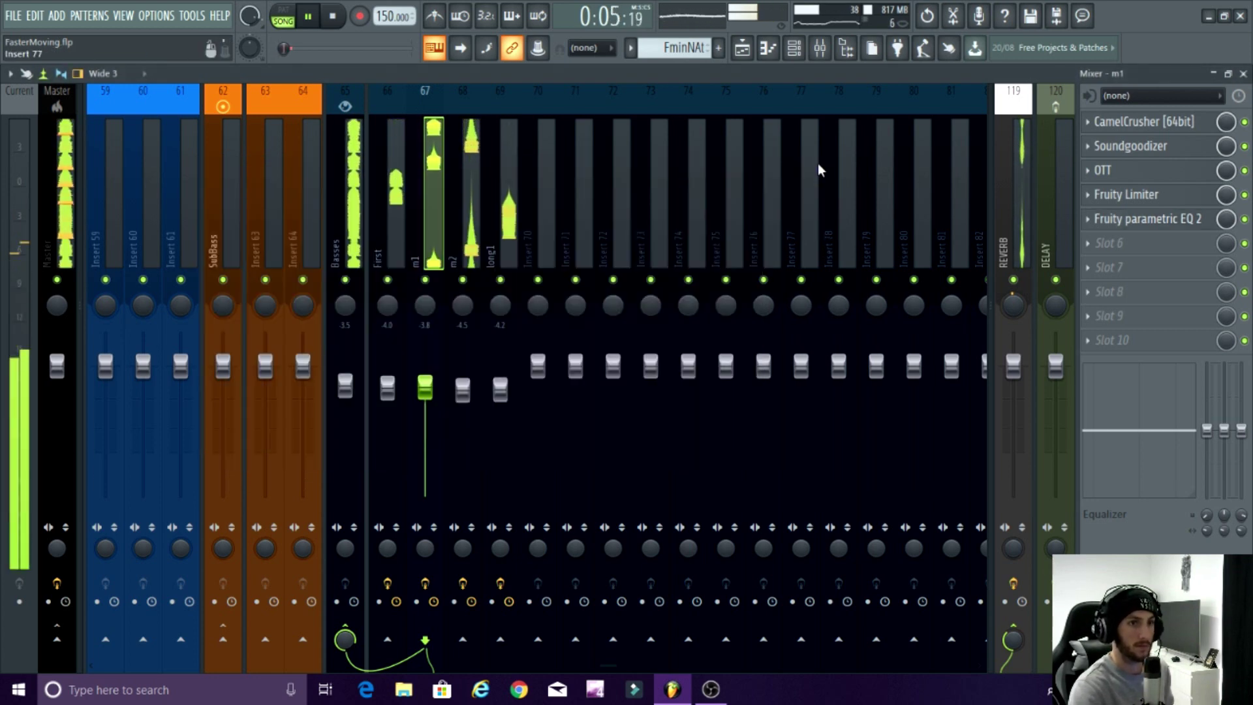
pyautogui.click(456, 213)
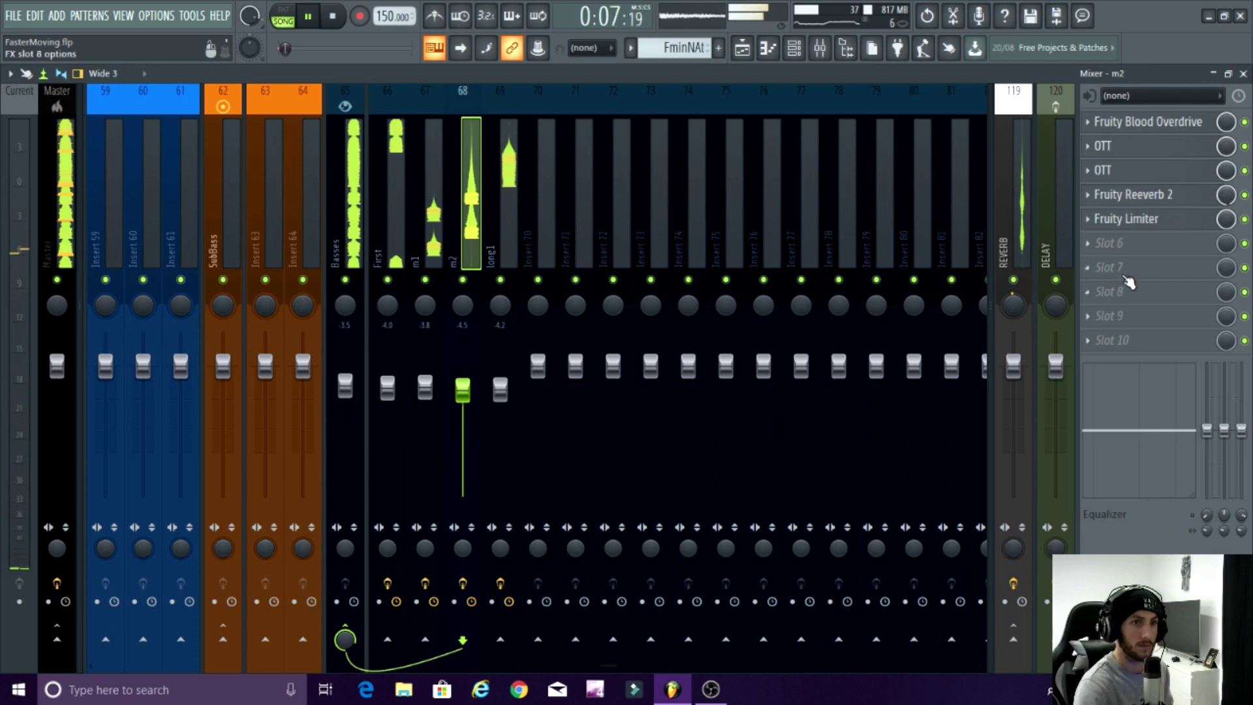
pyautogui.click(1095, 242)
pyautogui.click(878, 503)
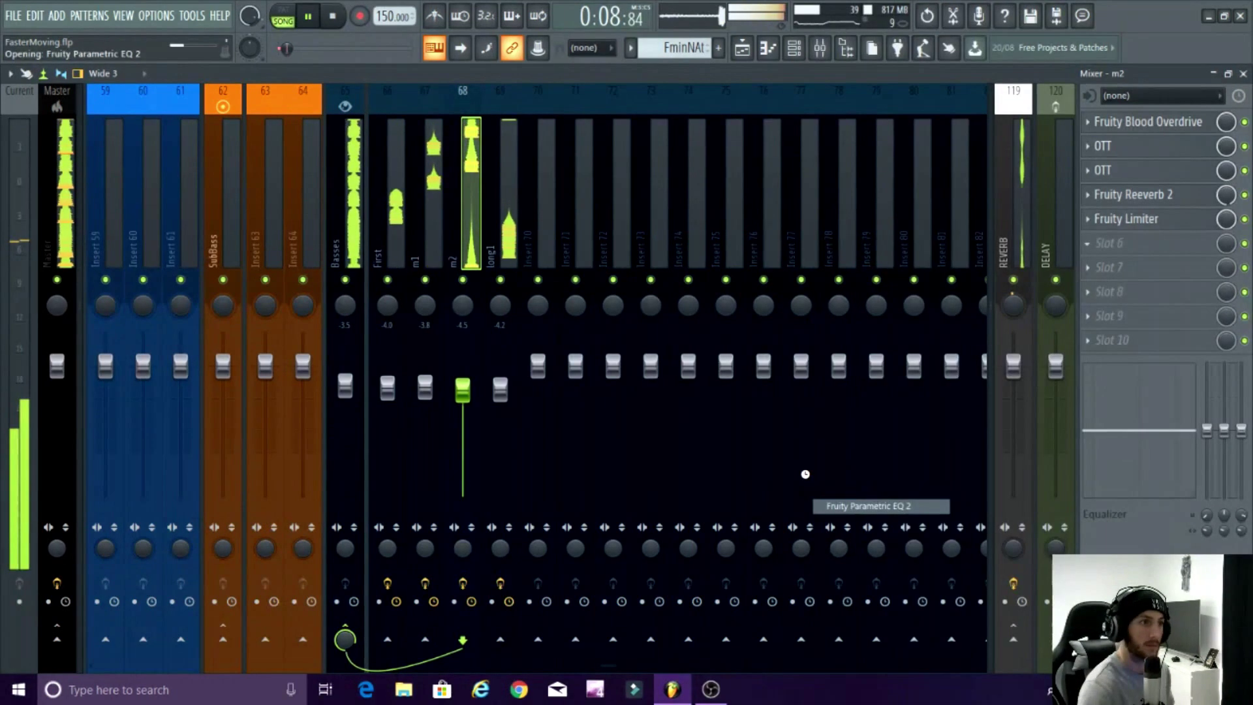
pyautogui.moveTo(368, 288); pyautogui.dragTo(407, 186)
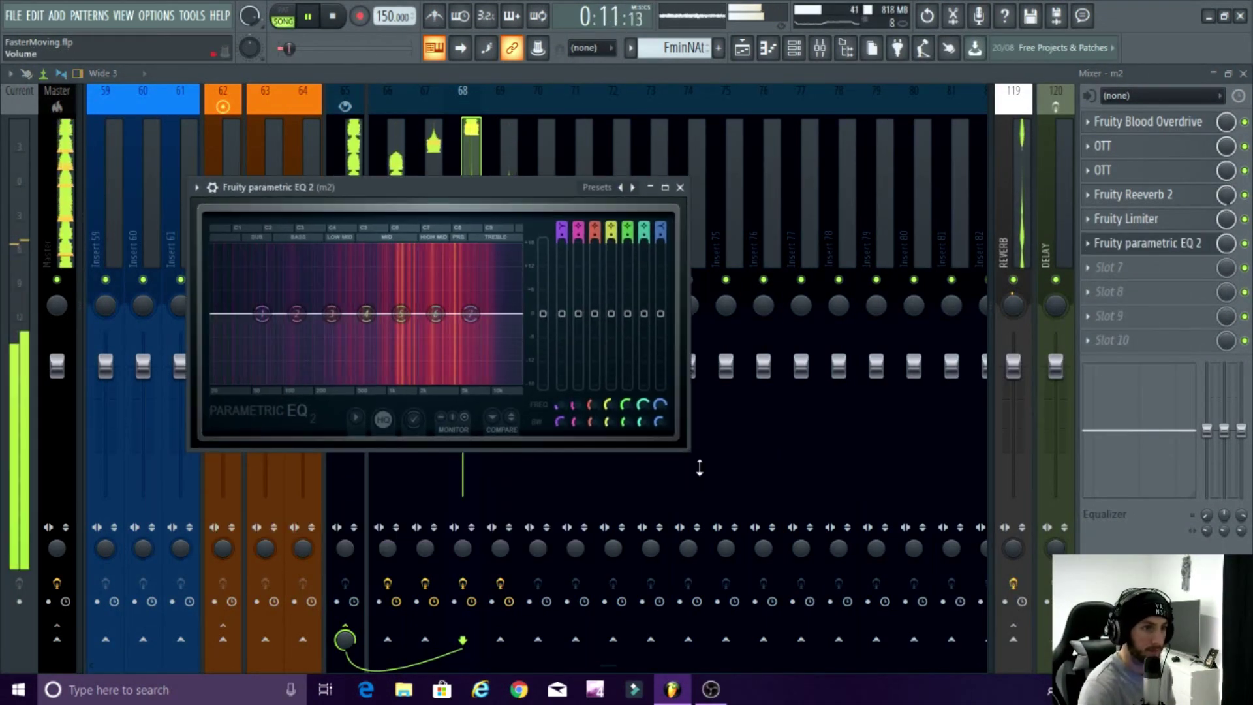
pyautogui.moveTo(690, 450); pyautogui.dragTo(821, 504)
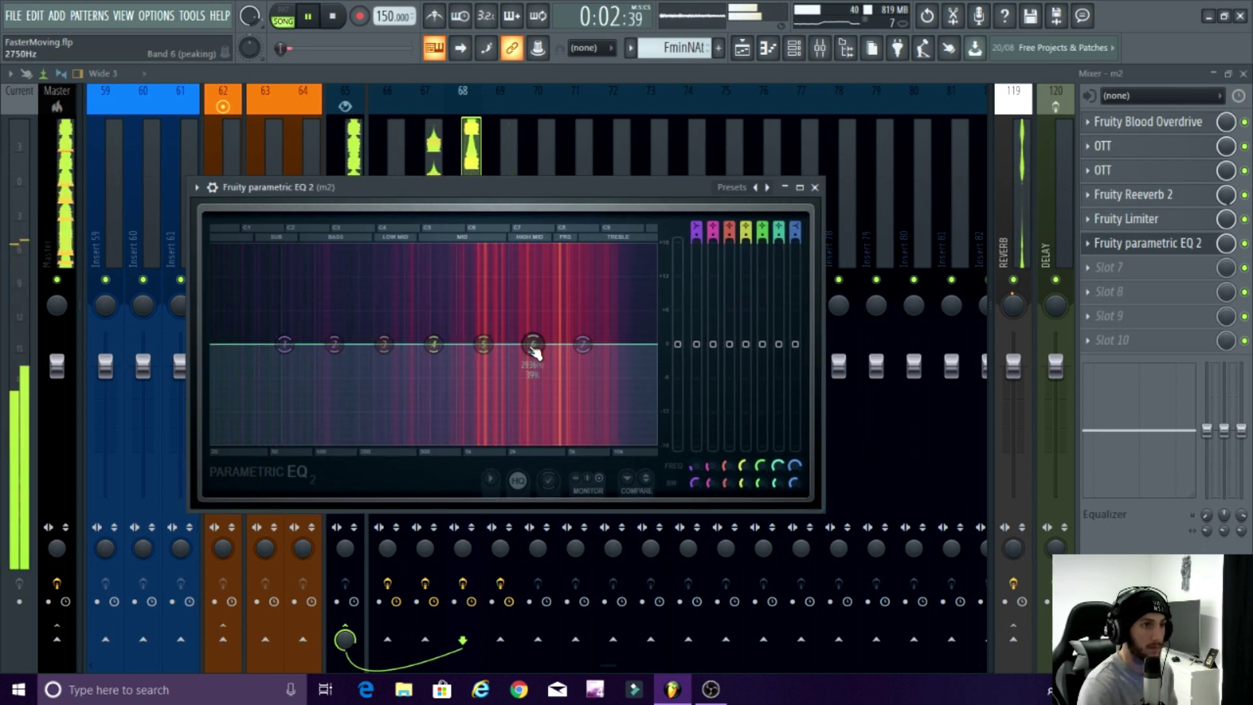
# - Dip band 6 near 3.9 kHz, lower band 4, adjust bands 2, 3, 5, and high-shelf boost band 7
pyautogui.moveTo(532, 346); pyautogui.dragTo(547, 360)
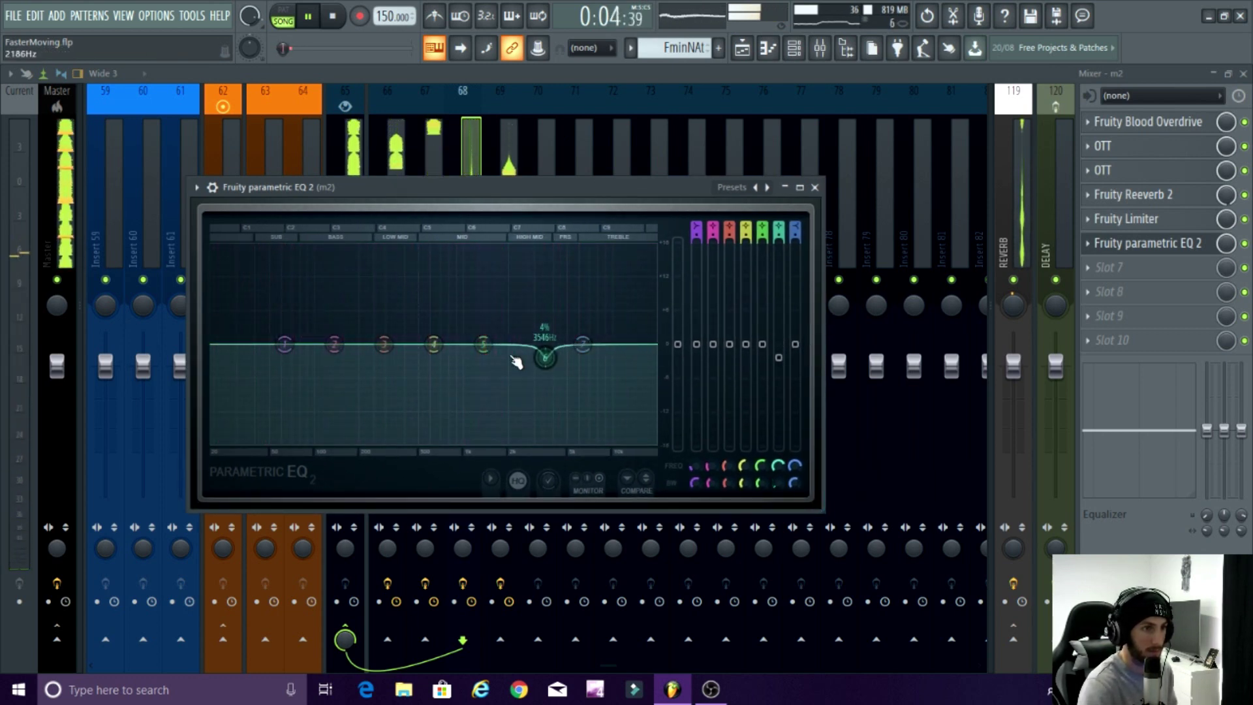
pyautogui.moveTo(435, 346); pyautogui.dragTo(364, 346)
pyautogui.moveTo(483, 344); pyautogui.dragTo(486, 348)
pyautogui.moveTo(583, 344); pyautogui.dragTo(597, 335)
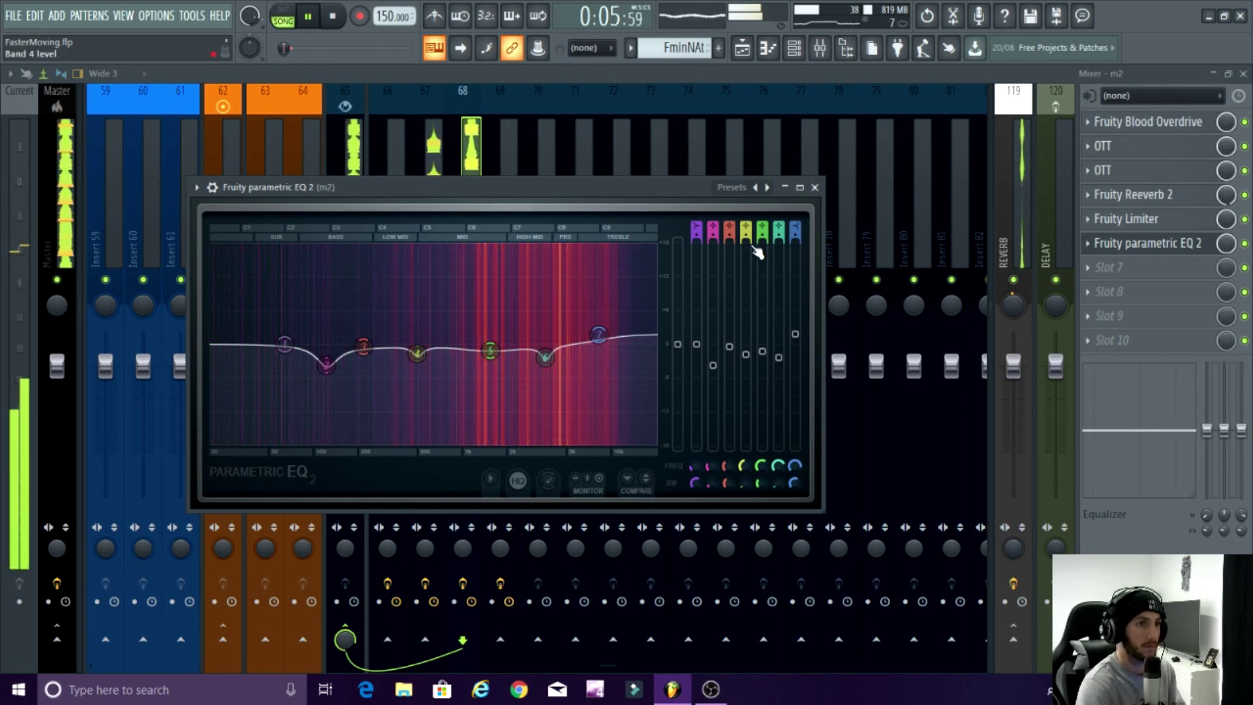
pyautogui.click(816, 187)
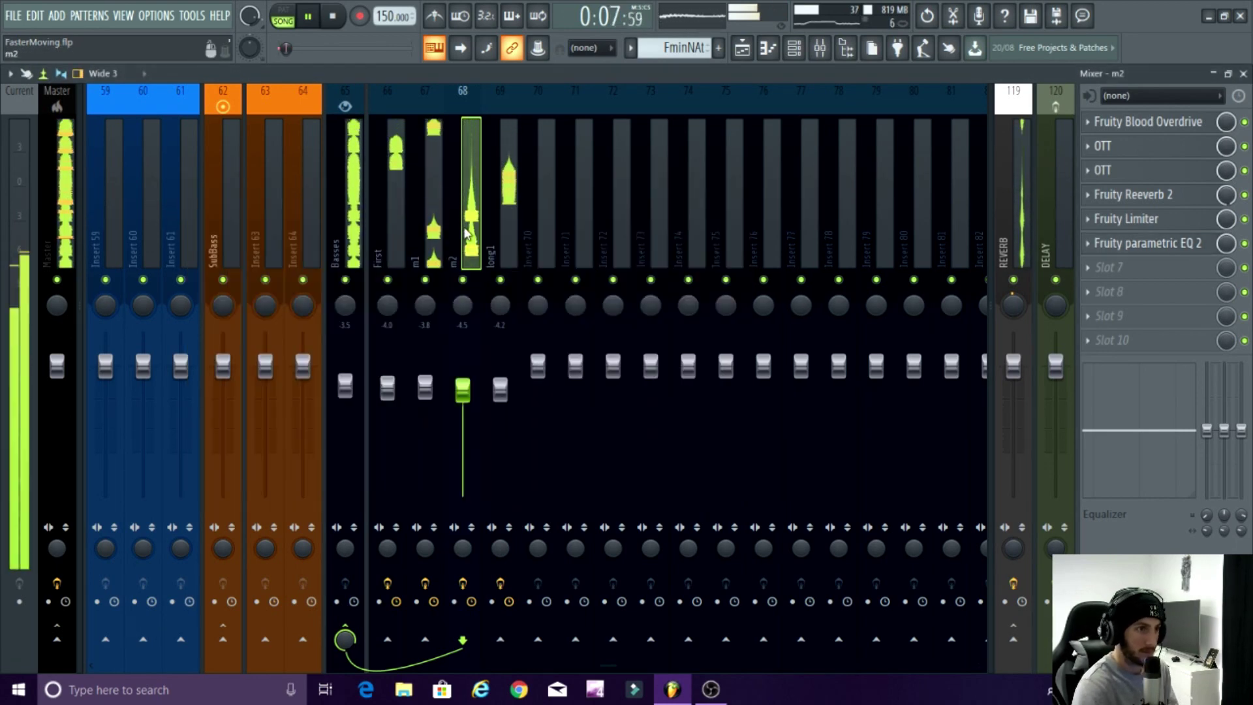
# - Set m2's volume to -4.3 dB, then load an enlarged Fruity Parametric EQ 2 on long1
pyautogui.click(462, 390)
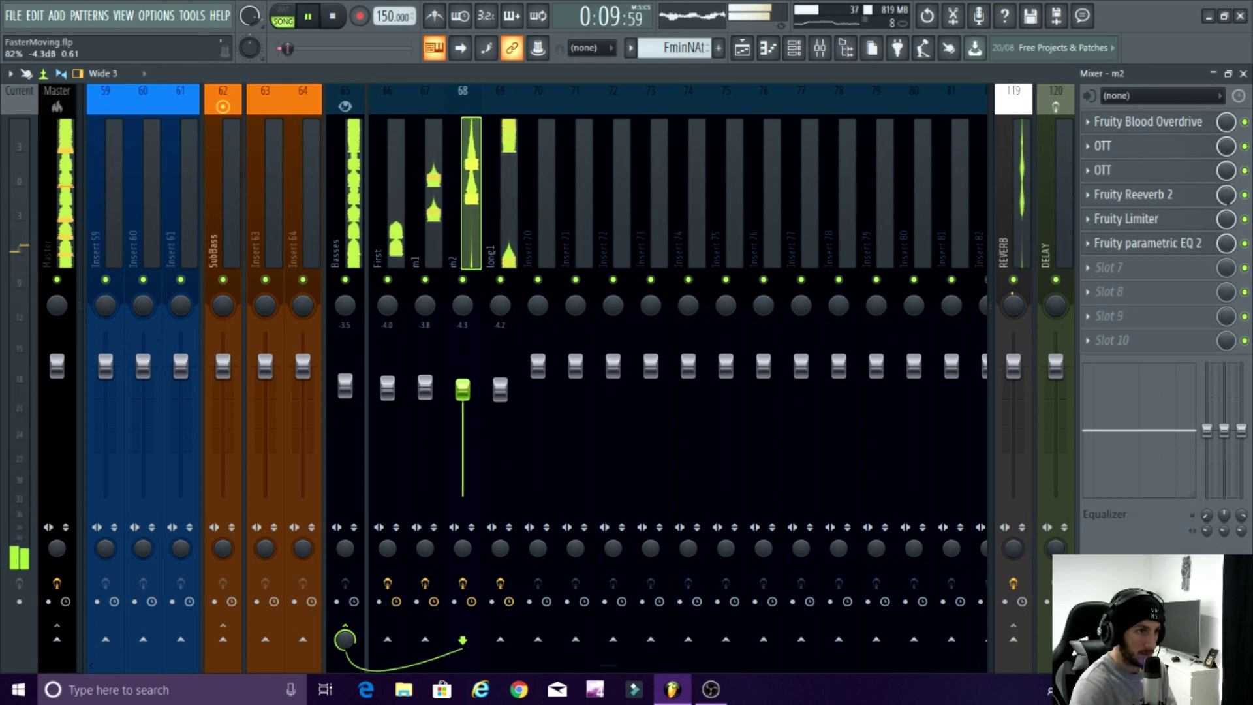
pyautogui.click(504, 255)
pyautogui.click(1137, 243)
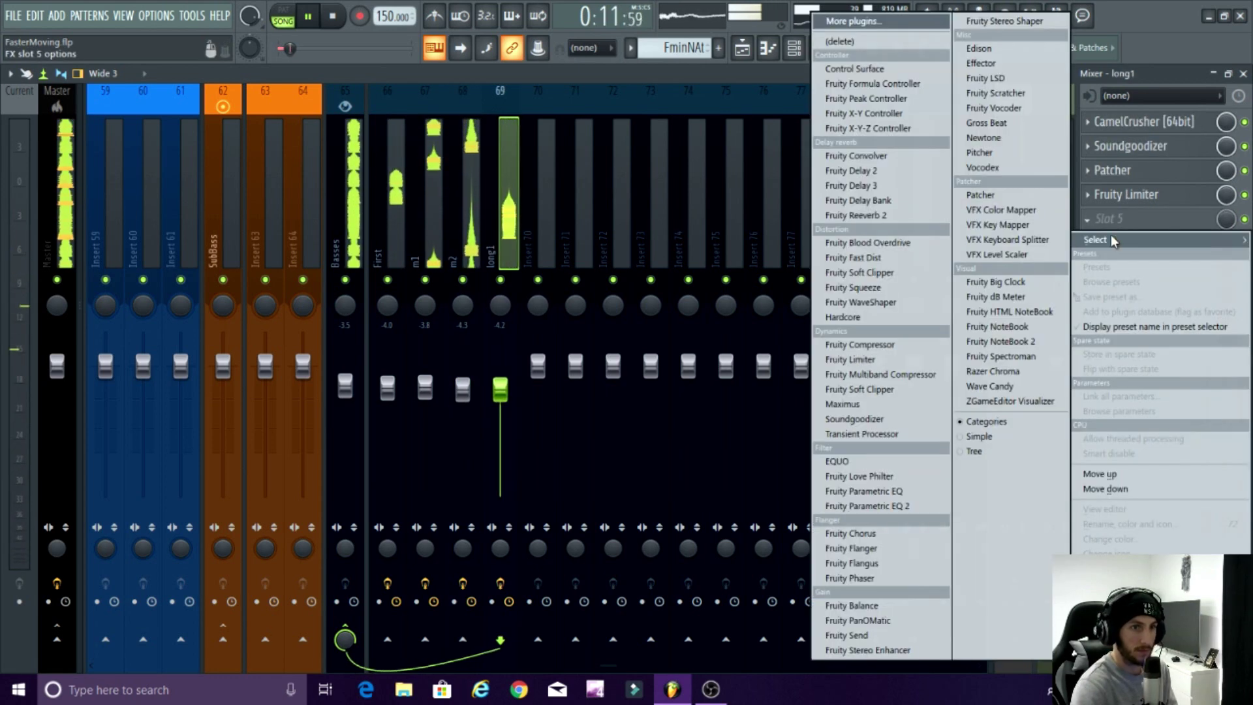
pyautogui.click(915, 507)
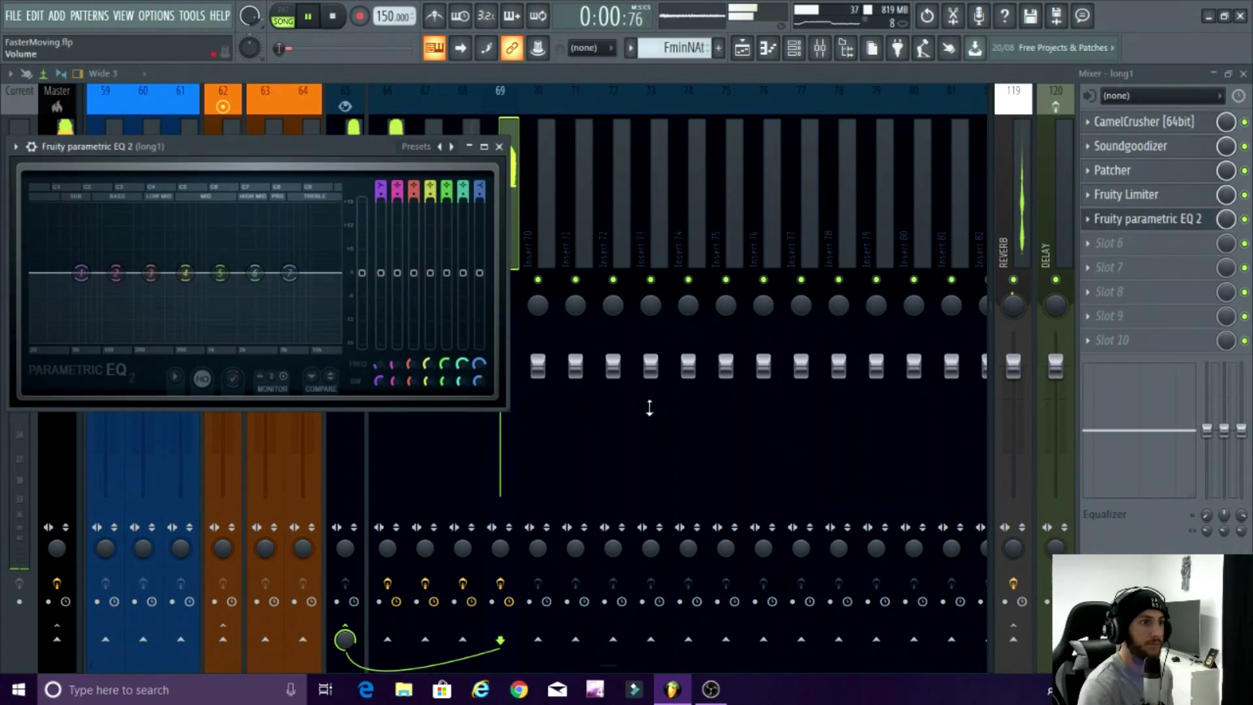
pyautogui.moveTo(506, 411); pyautogui.dragTo(751, 519)
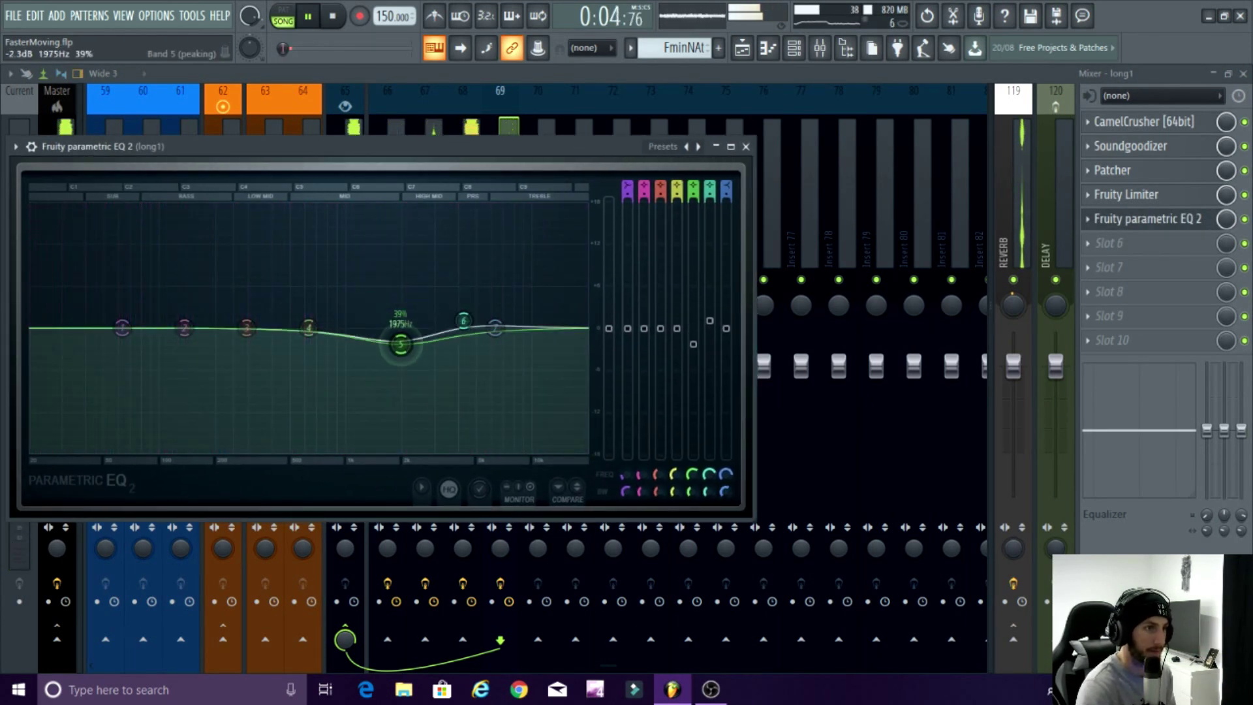
# - Roll off band 7, cut band 4 at 595 Hz and band 2 by 1 dB at 134 Hz, lift band 6 near 7 kHz
pyautogui.moveTo(463, 319); pyautogui.dragTo(540, 339)
pyautogui.moveTo(309, 327); pyautogui.dragTo(316, 344)
pyautogui.moveTo(184, 329); pyautogui.dragTo(188, 343)
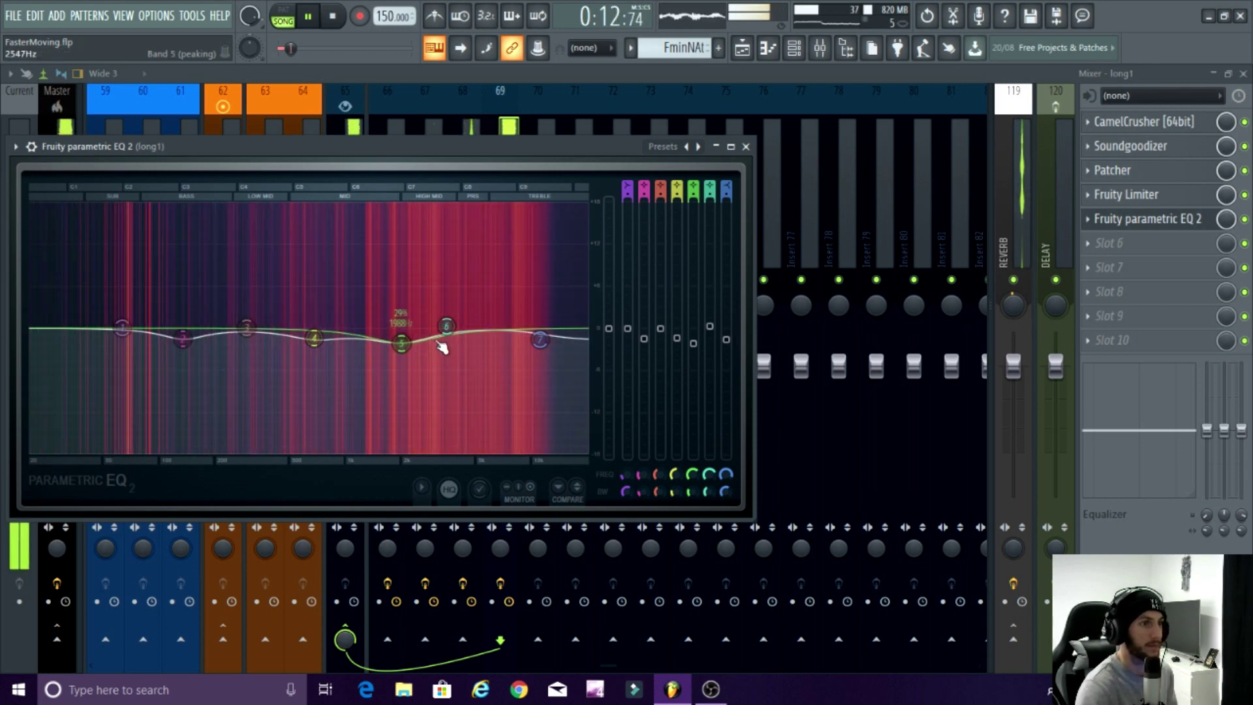
pyautogui.moveTo(447, 325); pyautogui.dragTo(467, 320)
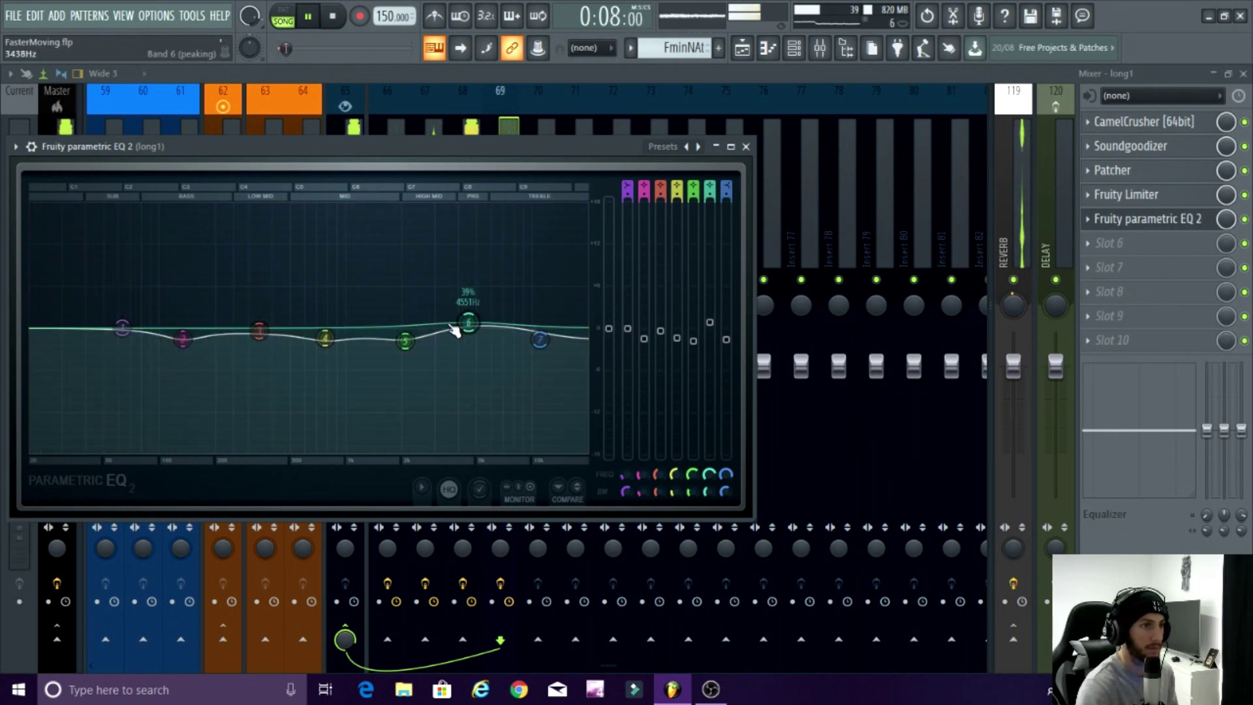
pyautogui.moveTo(477, 315); pyautogui.dragTo(558, 380)
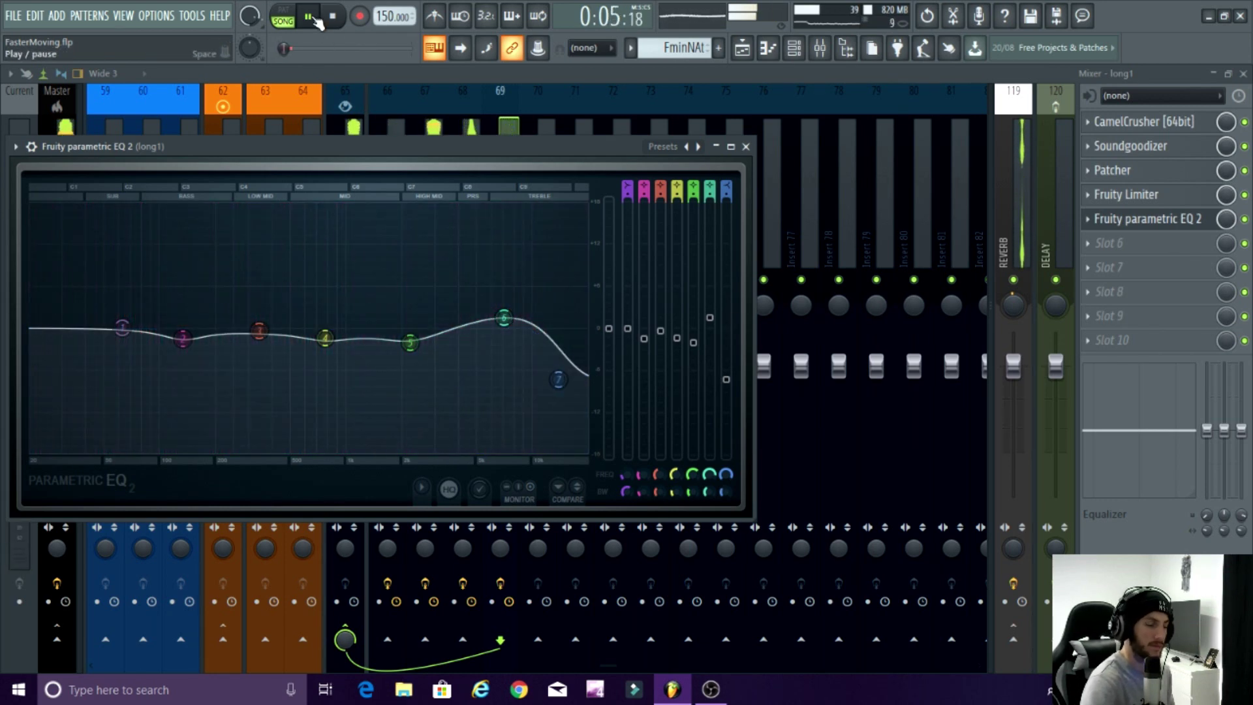
pyautogui.click(314, 18)
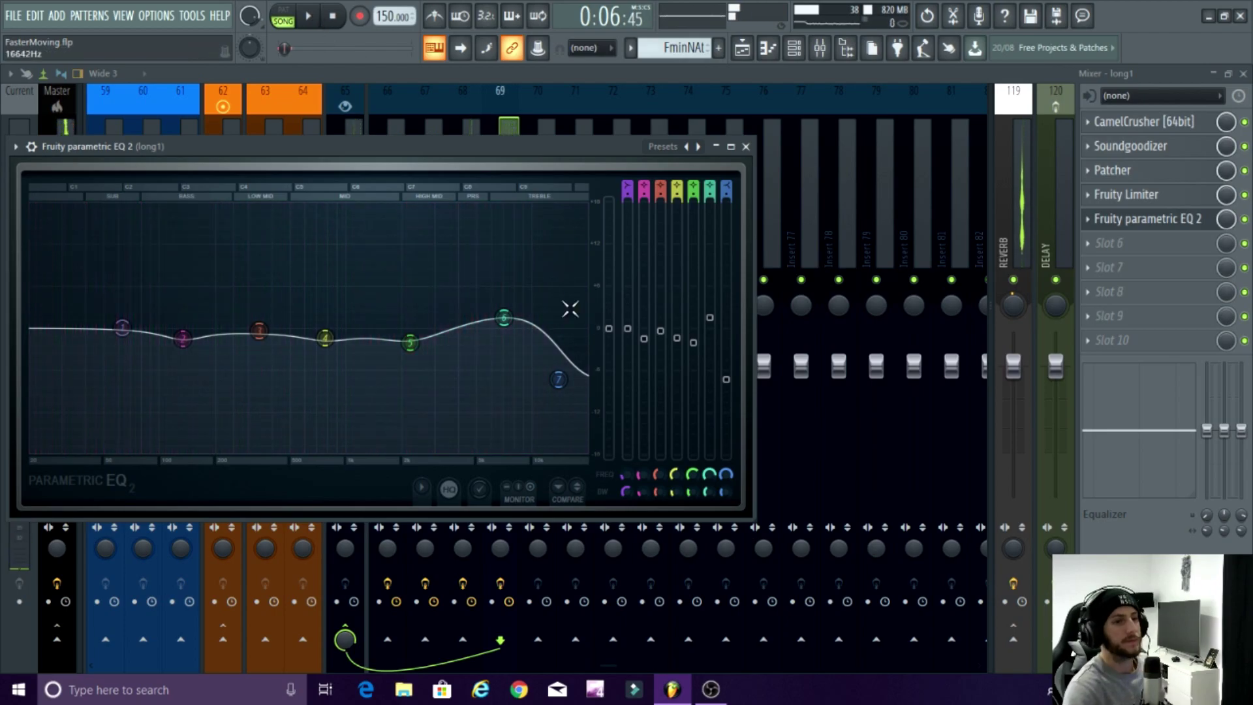